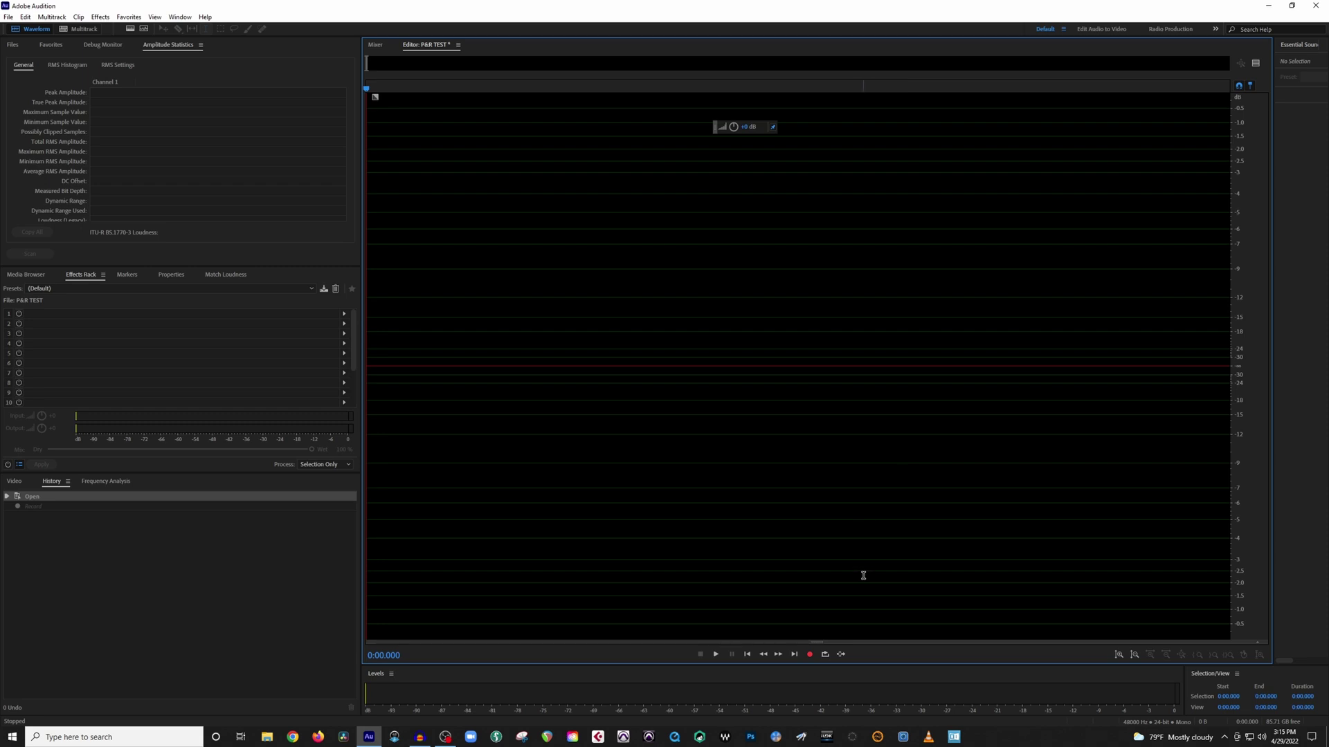
# Start recording the spoken count into the new P&R TEST file
pyautogui.click(810, 654)
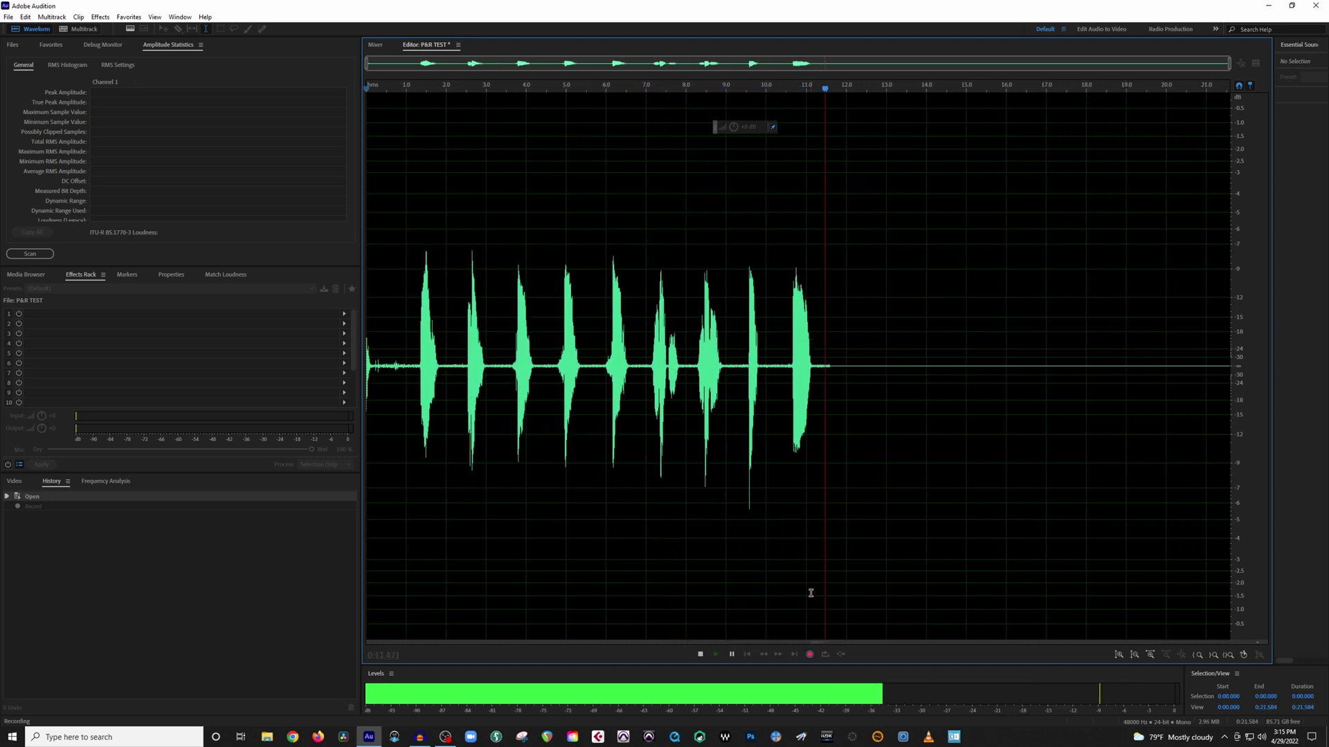
# Stop recording and delete the first 0.863 seconds, leaving an 11.851-second count
pyautogui.press('space')
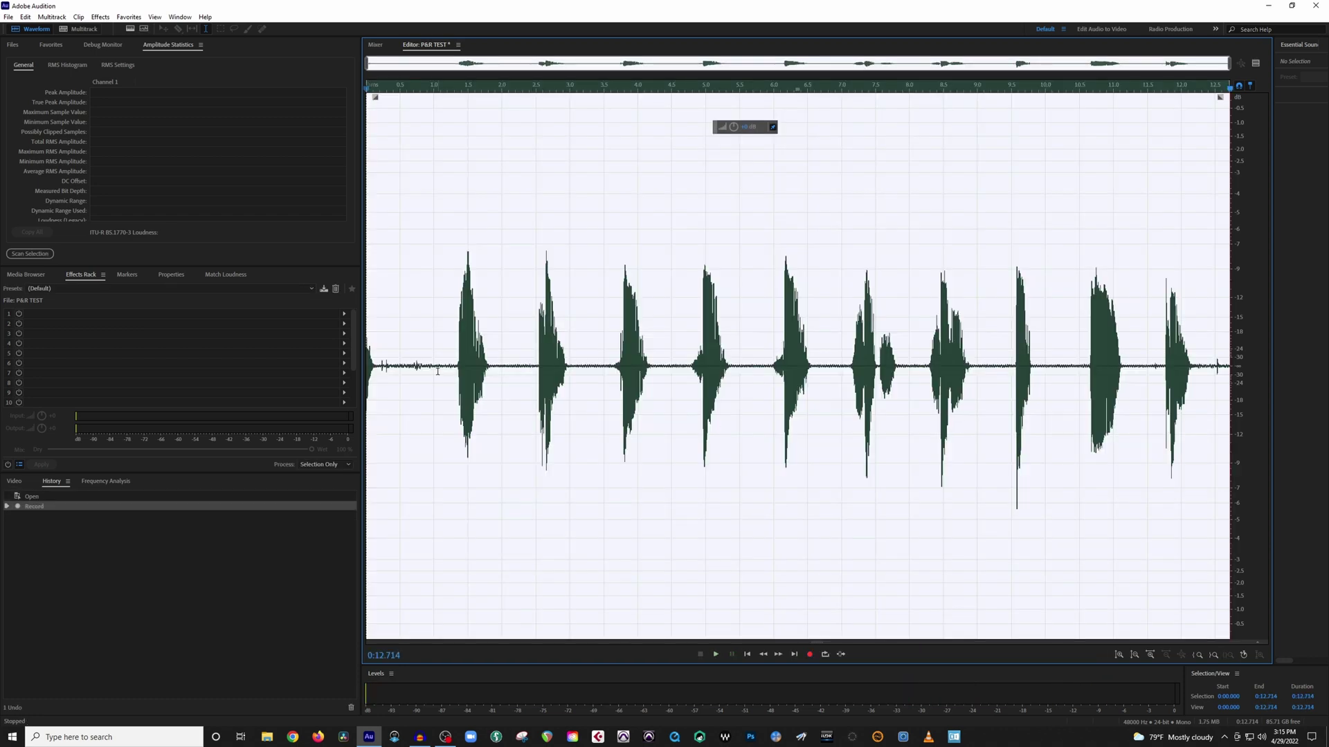
pyautogui.moveTo(424, 365); pyautogui.dragTo(327, 385)
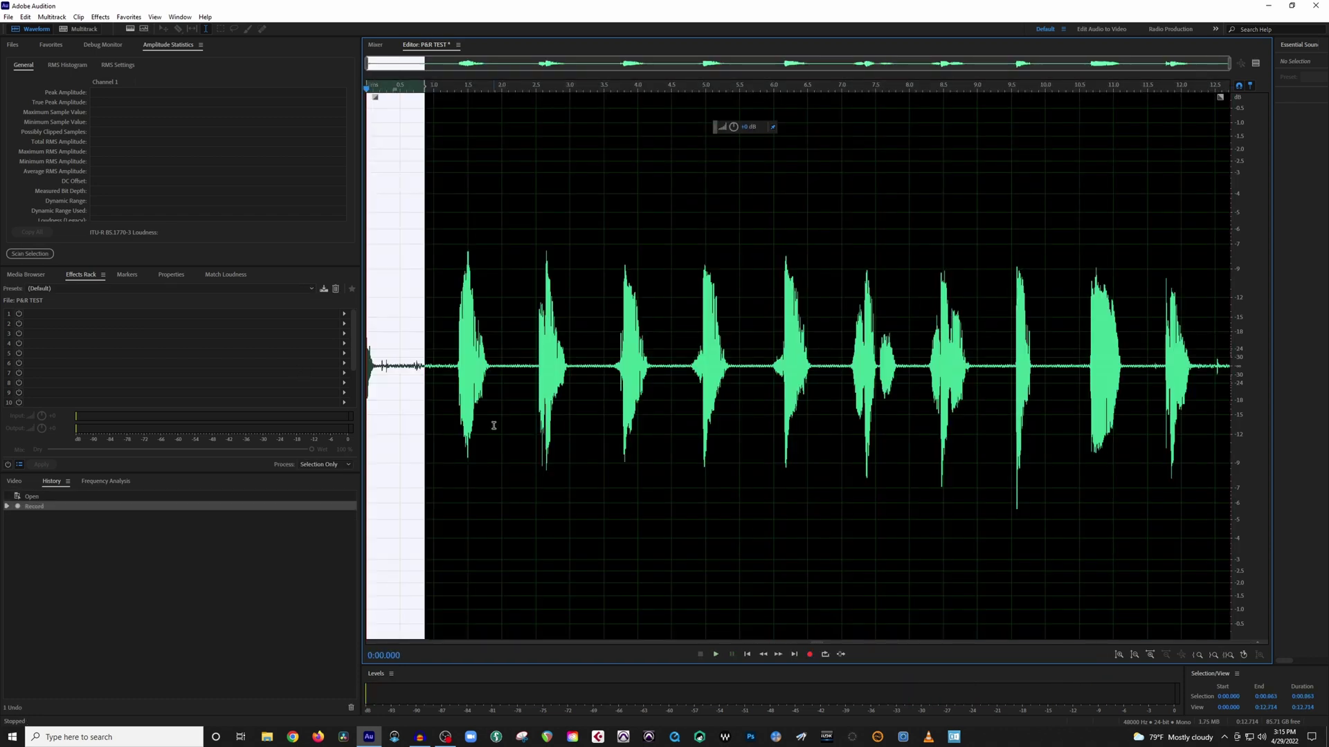
pyautogui.press('Delete')
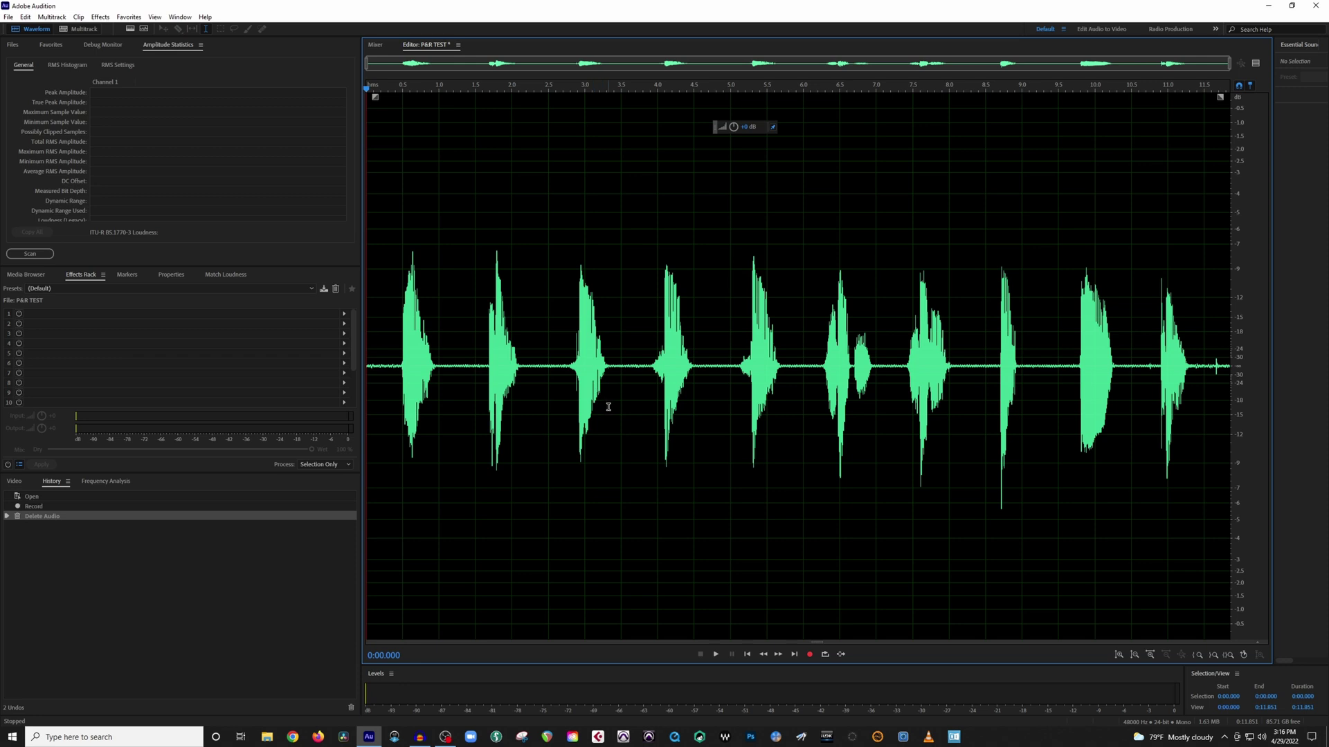
# Play from 0:03.675 to find the flub, then park the playhead at 0:04.814 and bring up the record modes
pyautogui.click(634, 360)
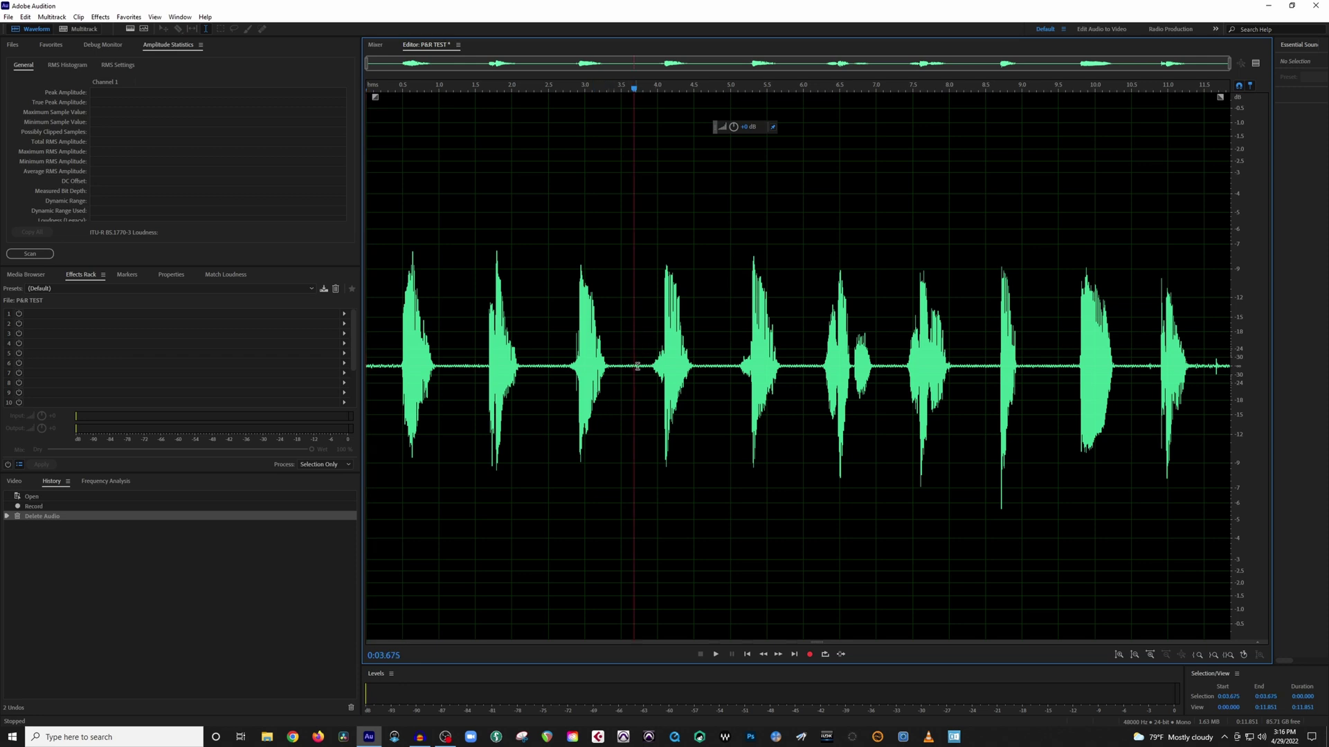
pyautogui.press('space')
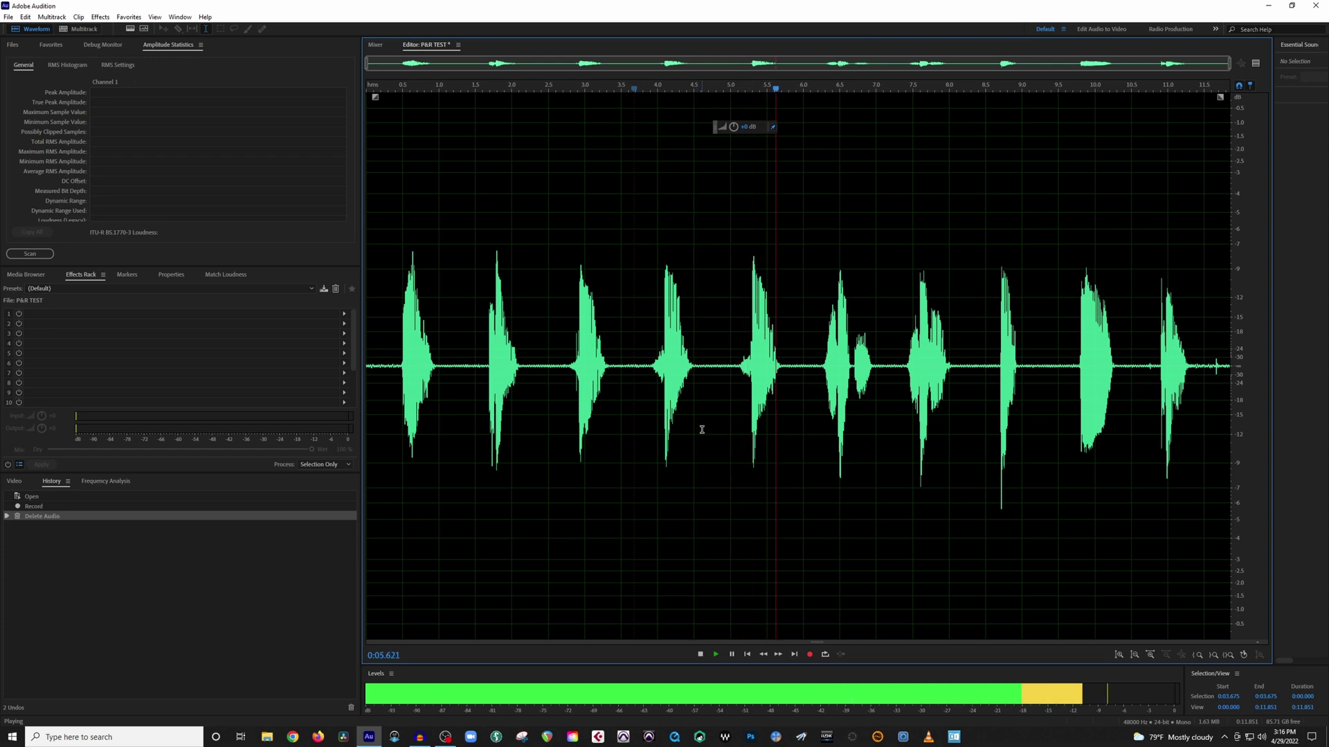
pyautogui.press('space')
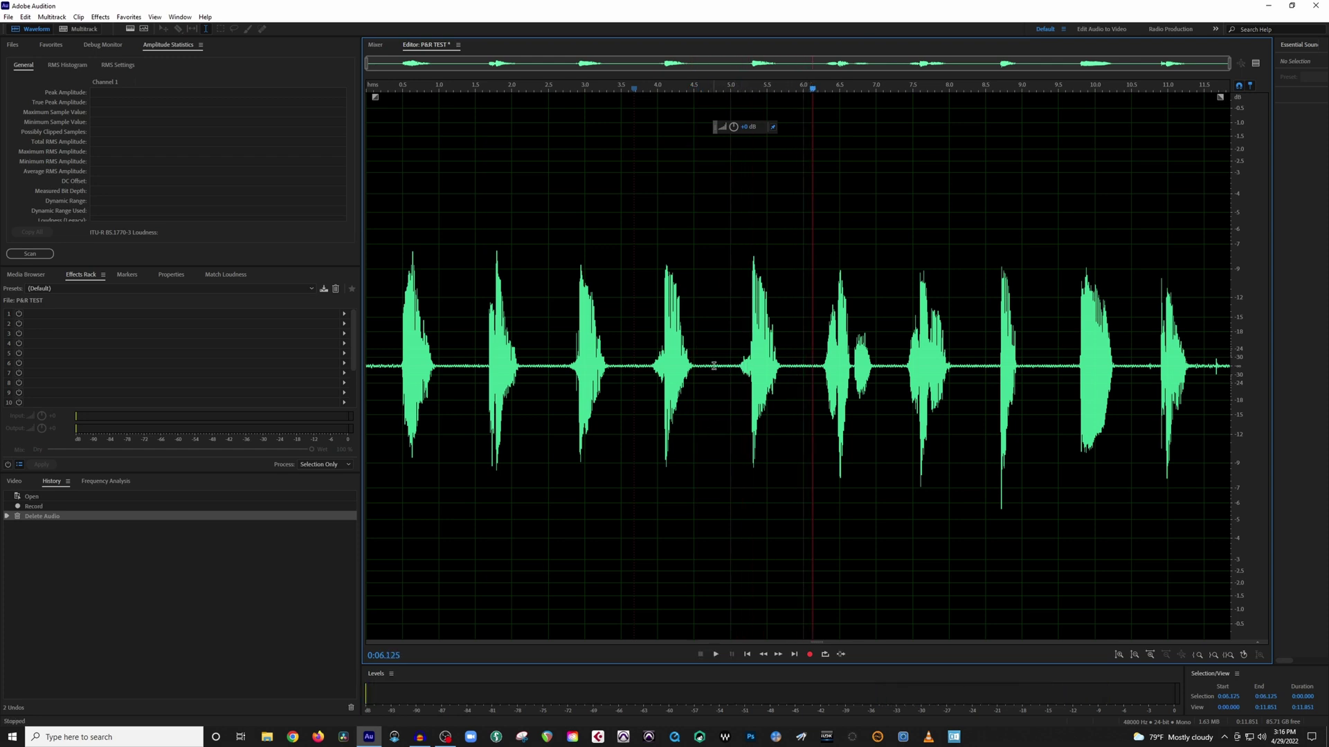
pyautogui.click(717, 365)
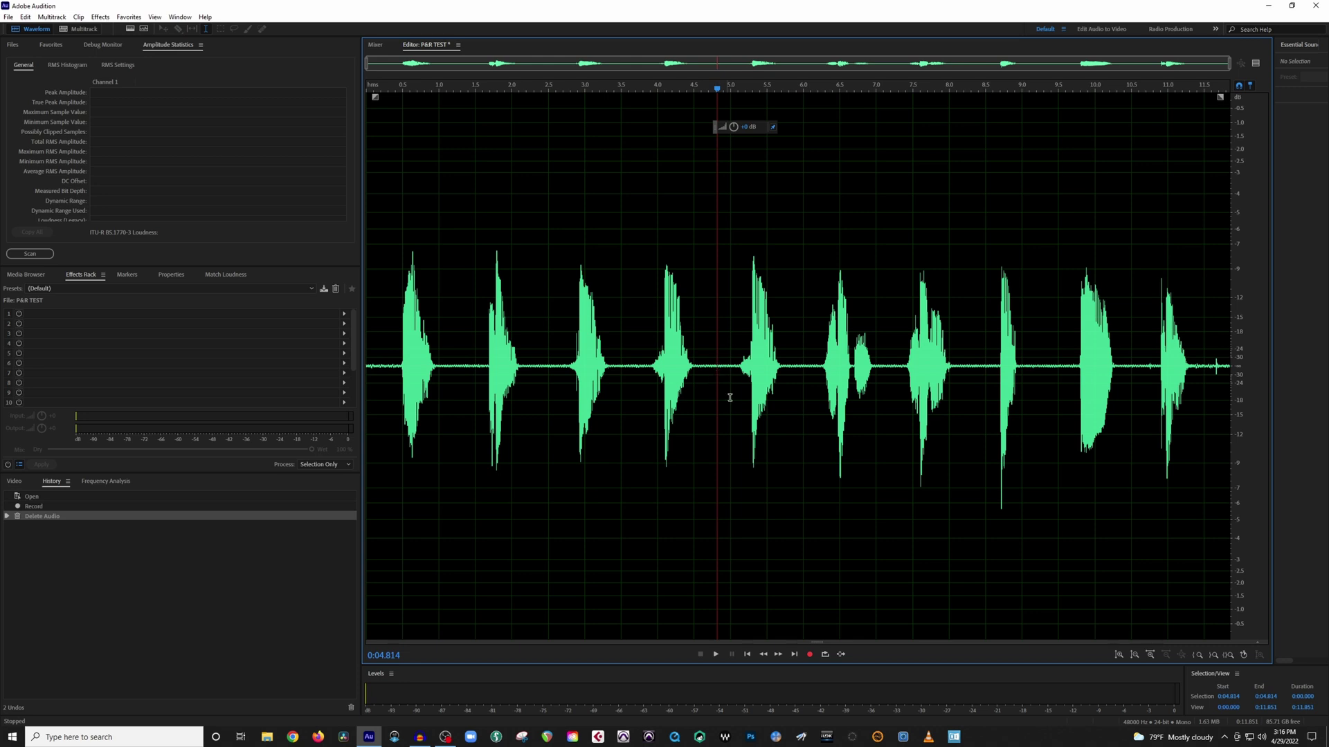
pyautogui.rightClick(811, 654)
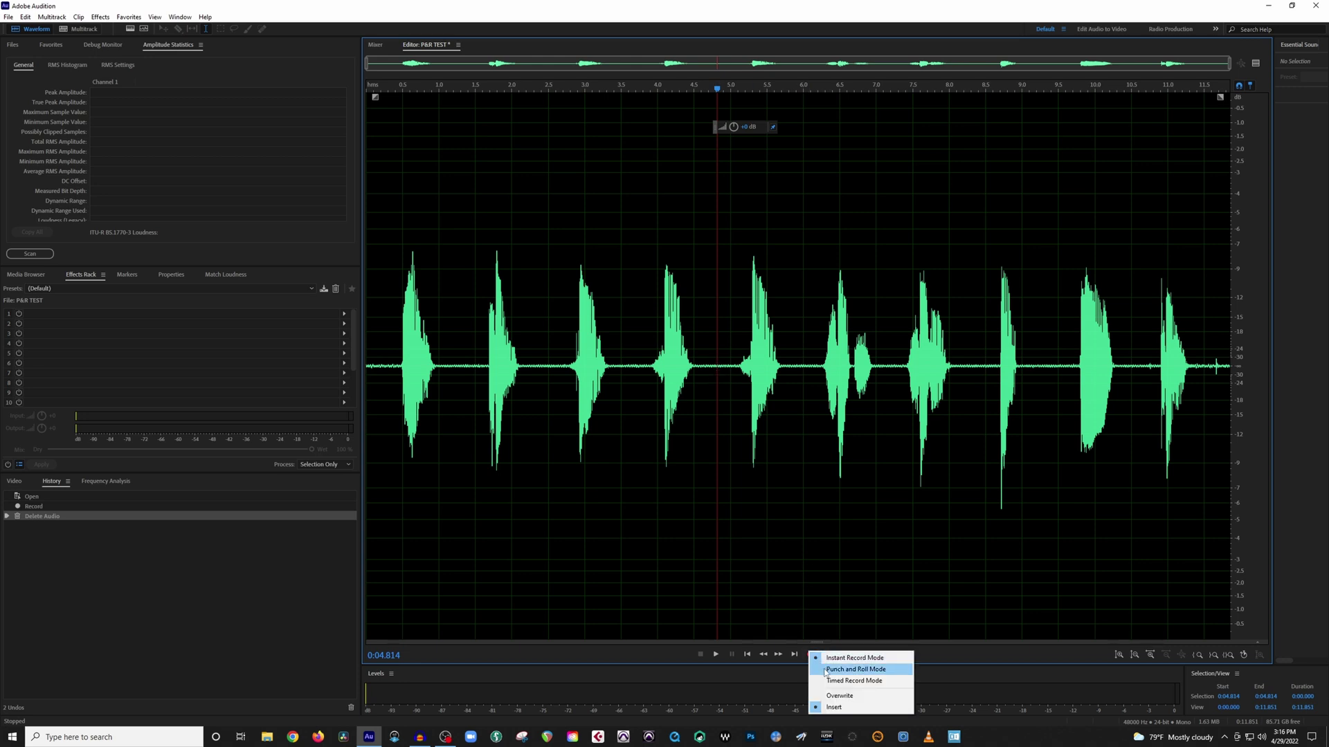
# Switch to Punch and Roll mode and start recording the replacement count from 0:04.814
pyautogui.click(850, 669)
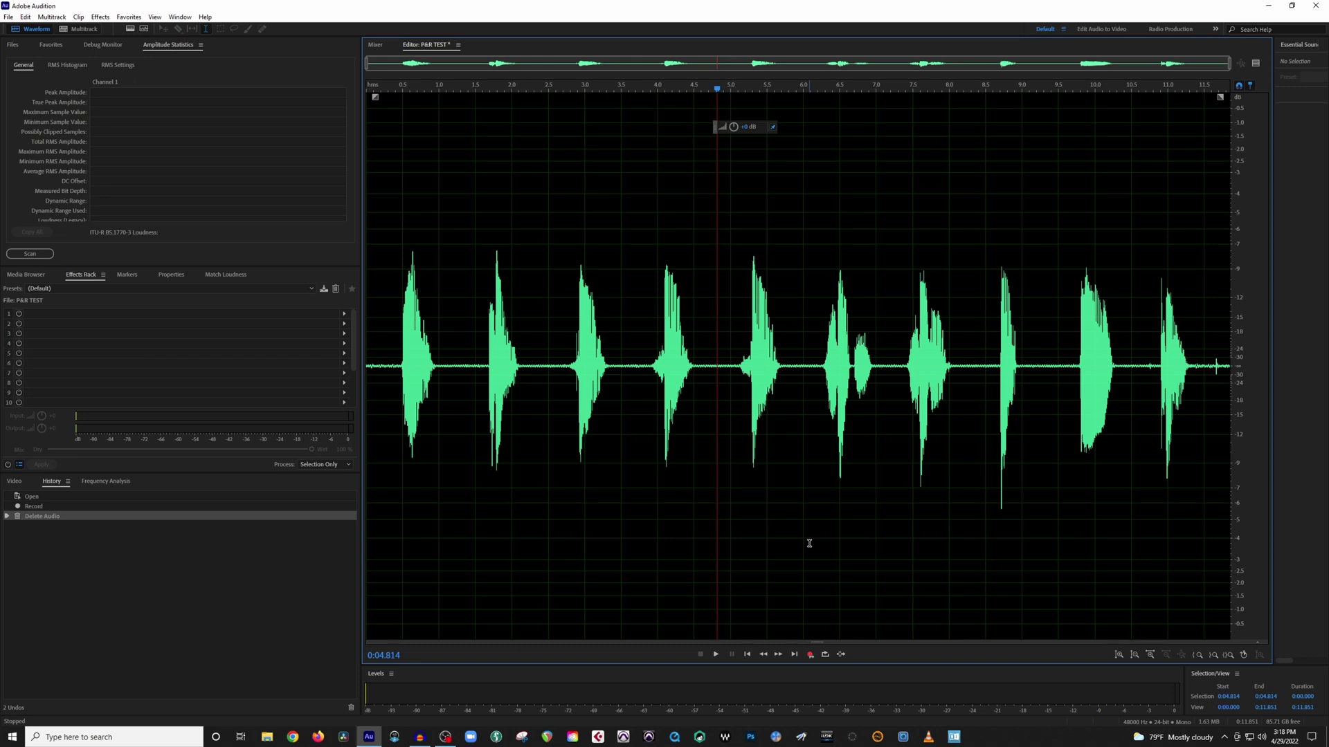
pyautogui.click(810, 655)
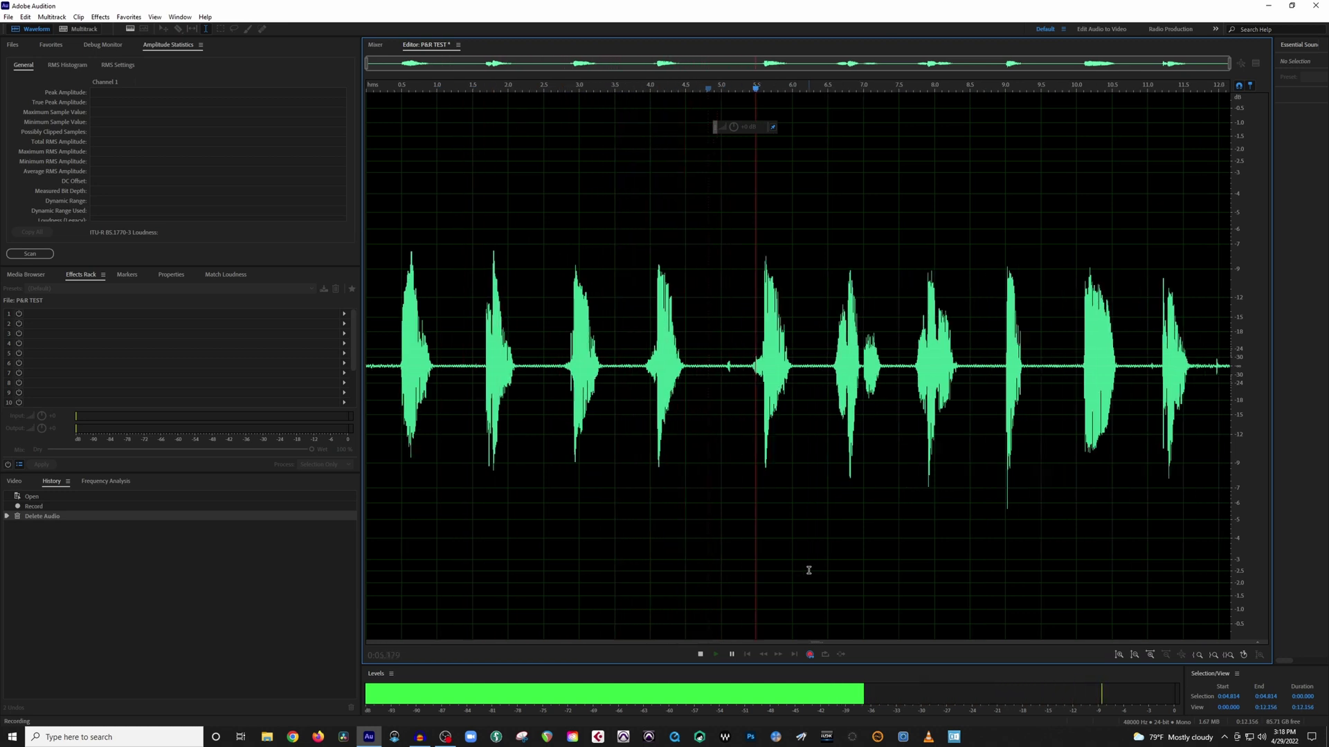
# Stop the replacement take, leaving a 1.564-second punch-in from 0:04.814 to 0:06.378
pyautogui.press('space')
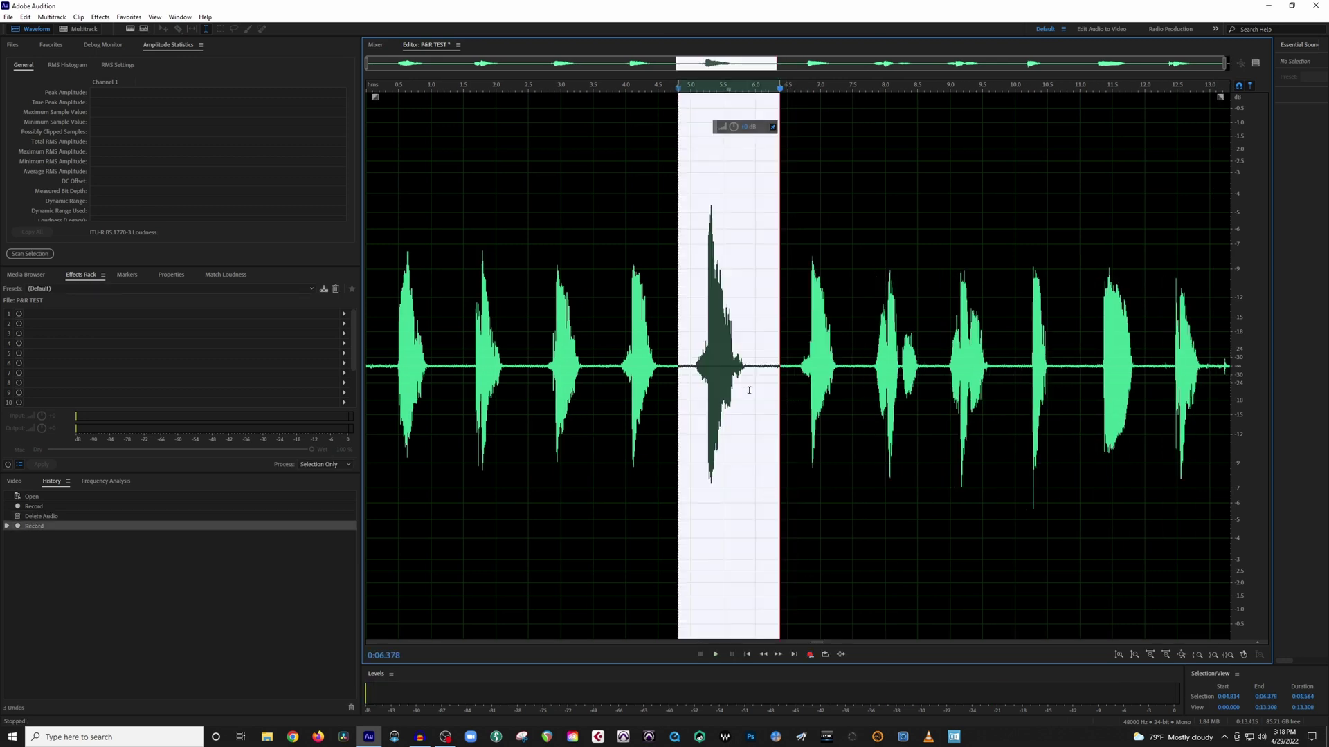
# Delete the leftover audio from 6.294–7.500 s and the short gap from 6.126–6.288 s
pyautogui.click(858, 389)
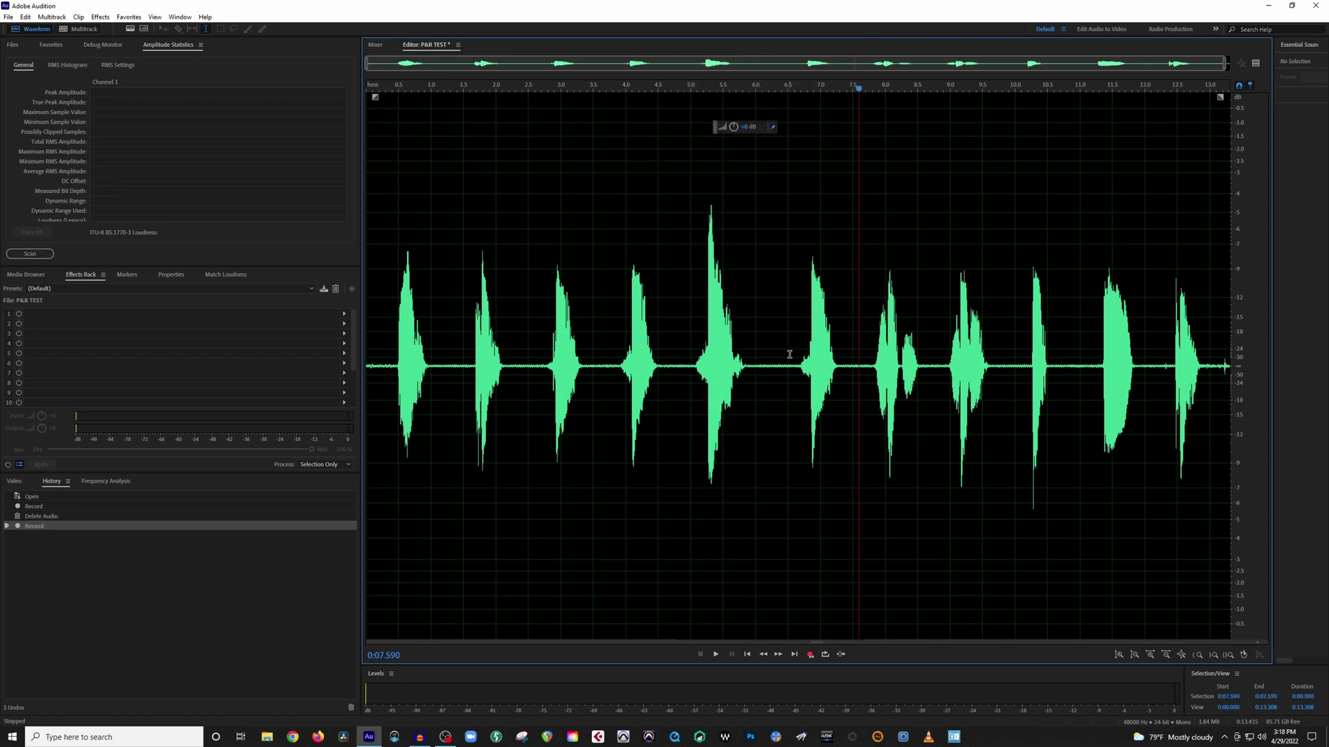
pyautogui.moveTo(774, 367); pyautogui.dragTo(854, 399)
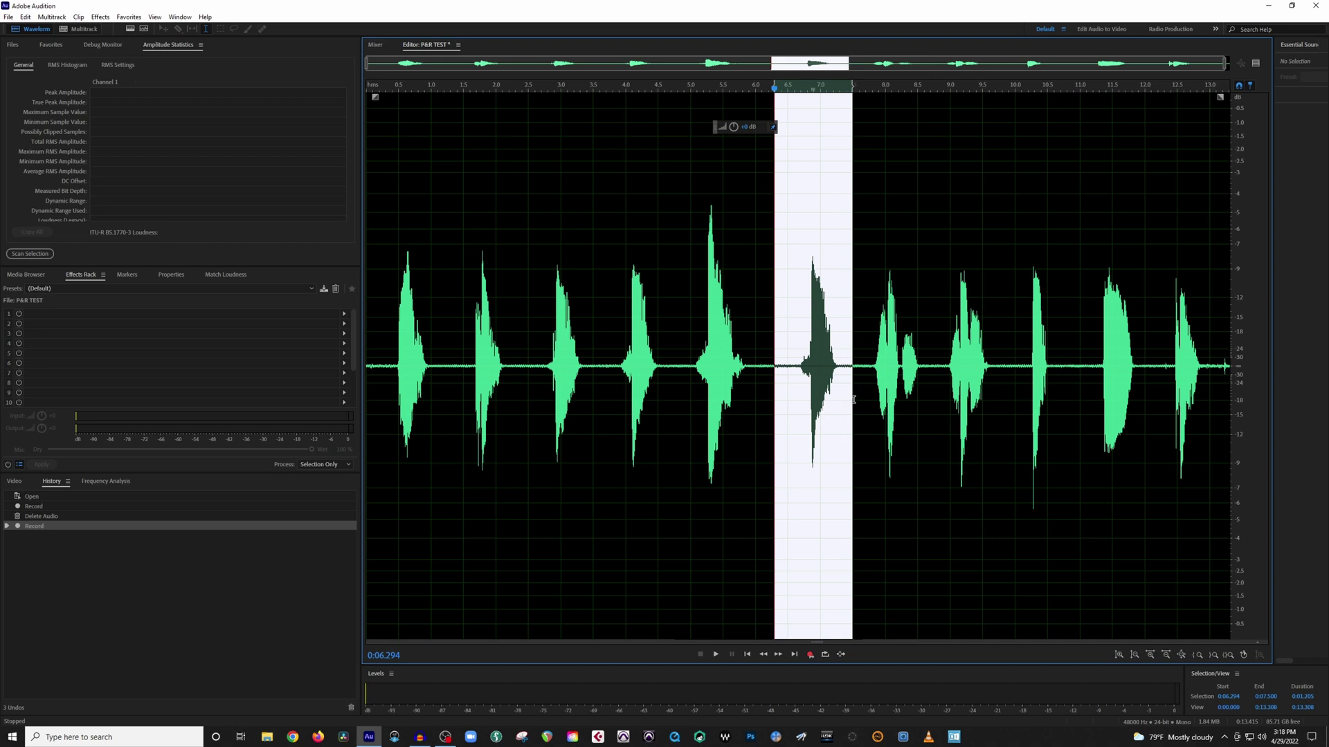
pyautogui.press('Delete')
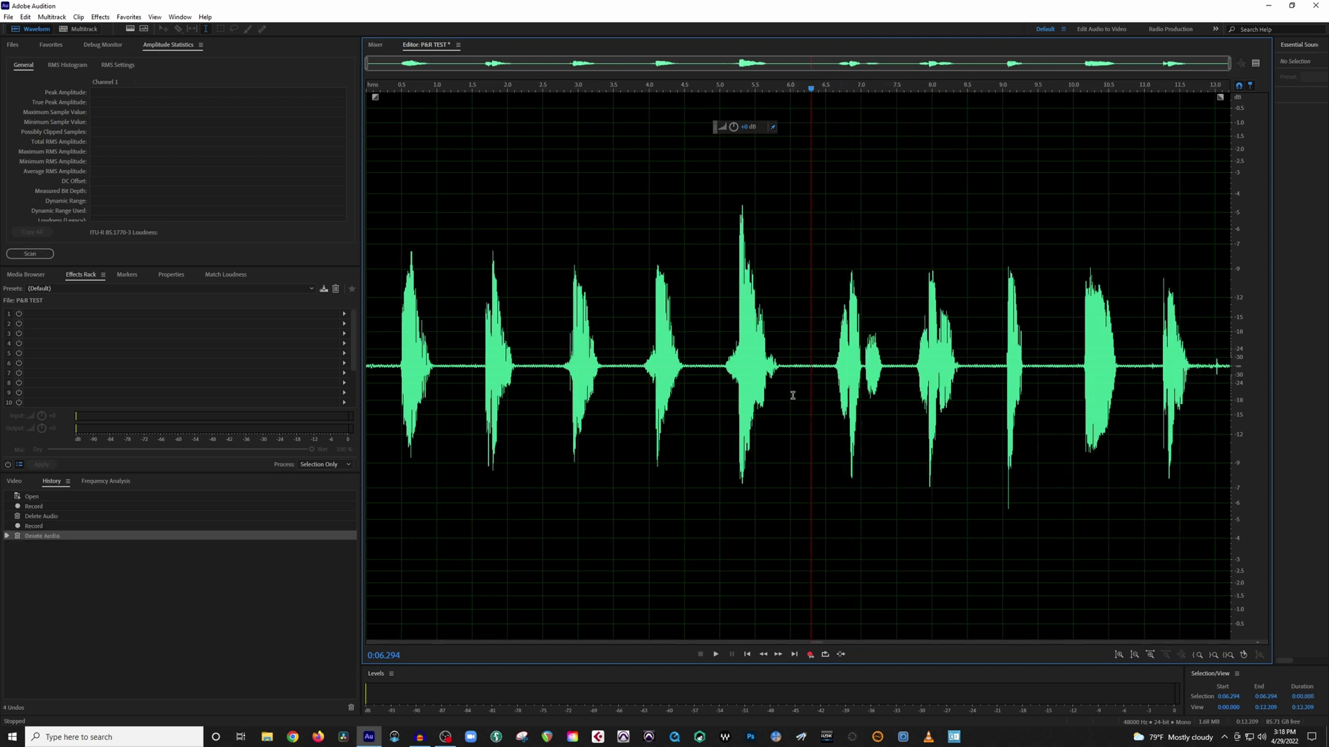
pyautogui.moveTo(799, 380); pyautogui.dragTo(811, 383)
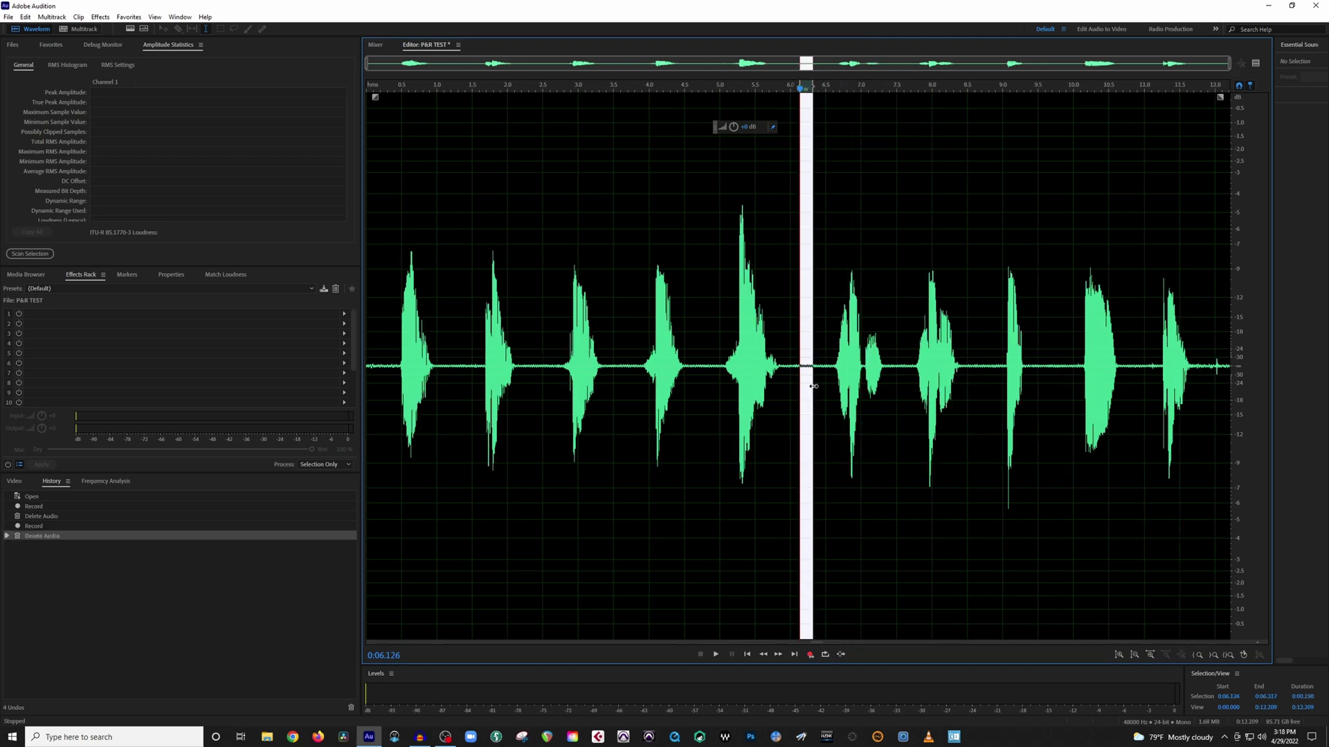
pyautogui.press('Delete')
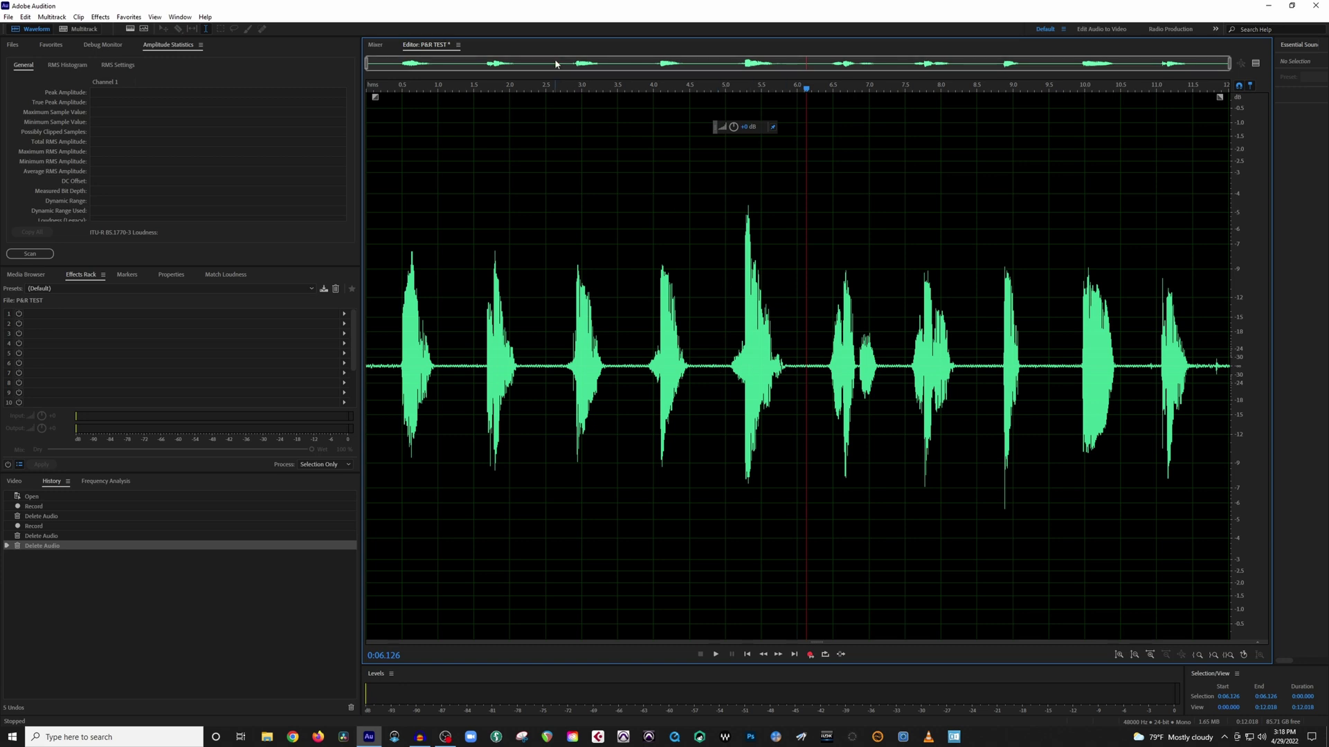
# Play the edited 12.018-second count back from the start
pyautogui.press('Home')
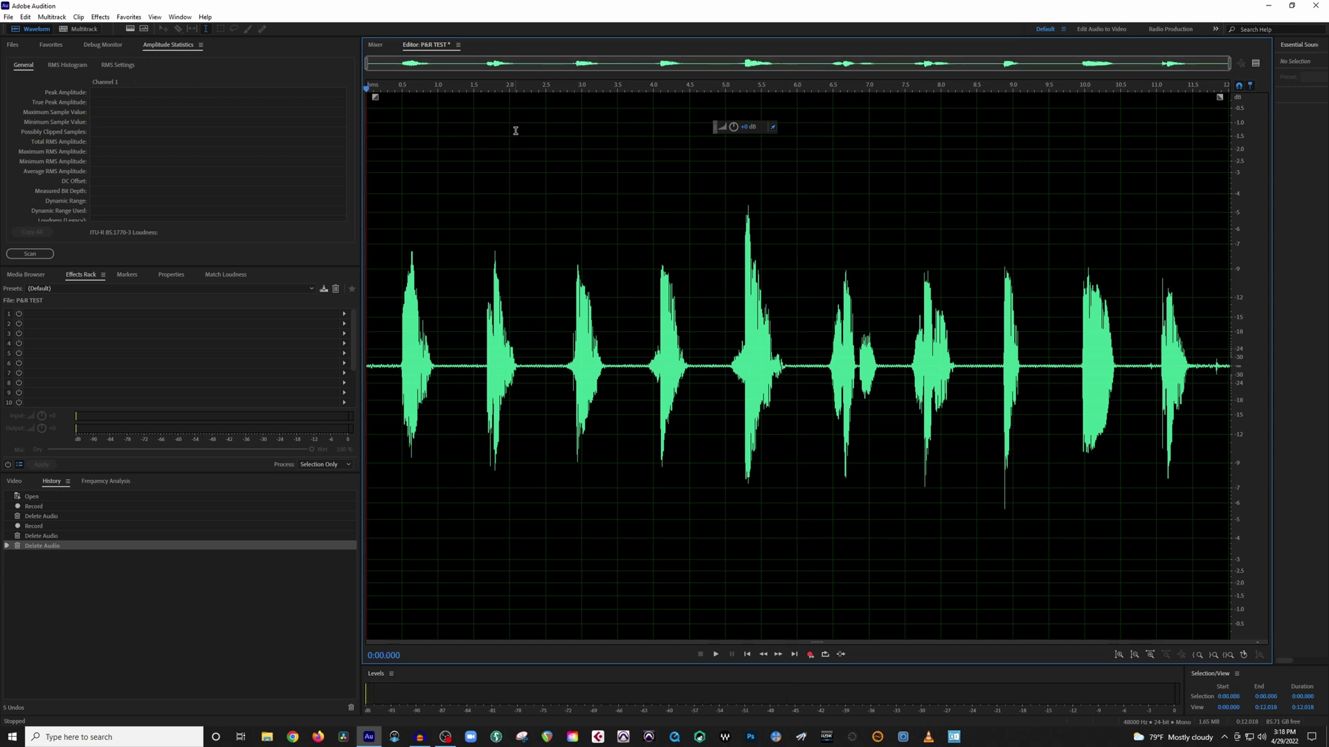
pyautogui.press('space')
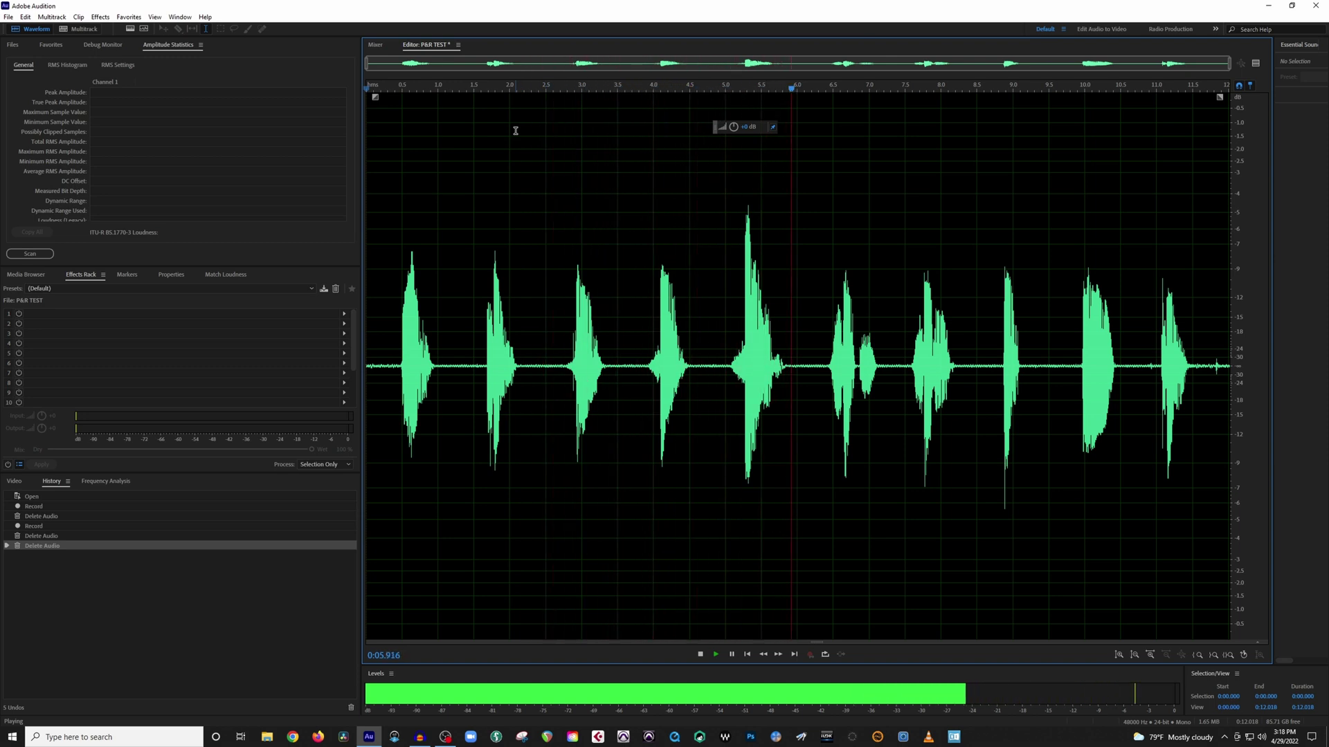
pyautogui.press('space')
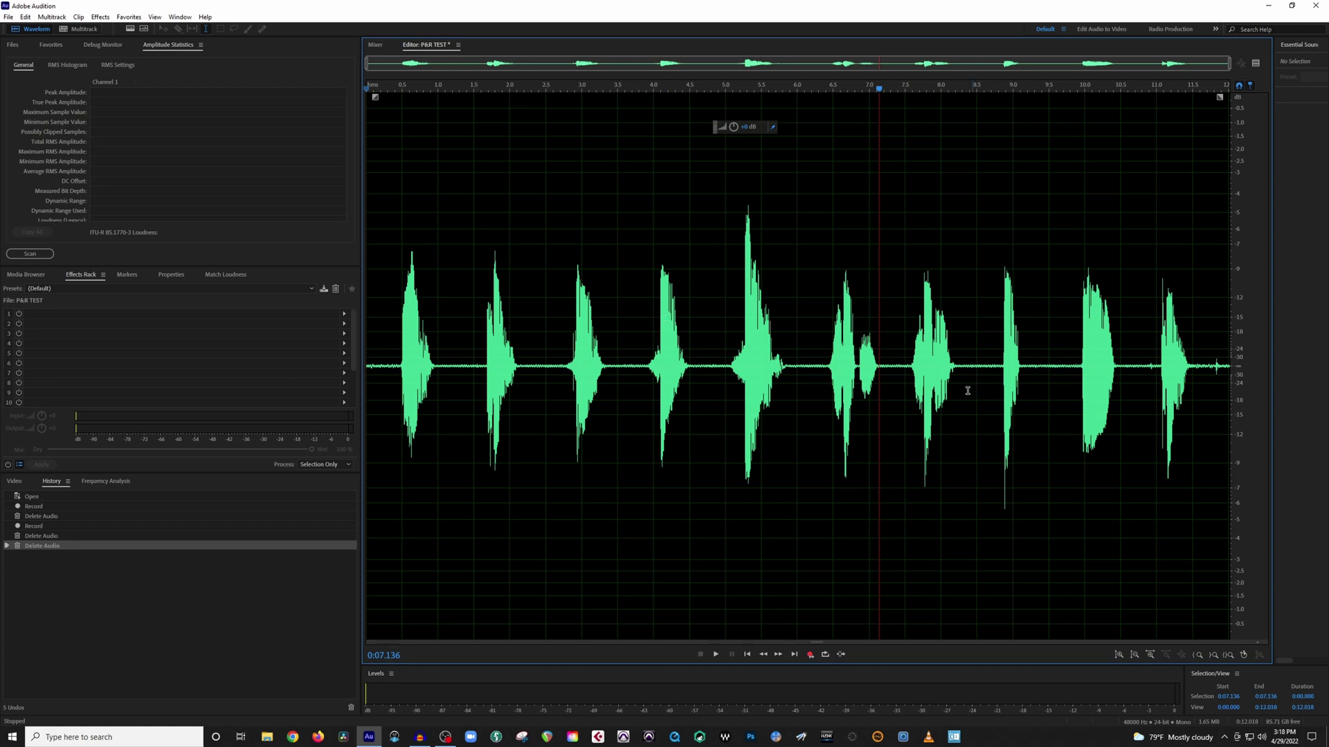
# Keep Punch and Roll record mode set and return the playhead to about 6.1 seconds
pyautogui.rightClick(809, 655)
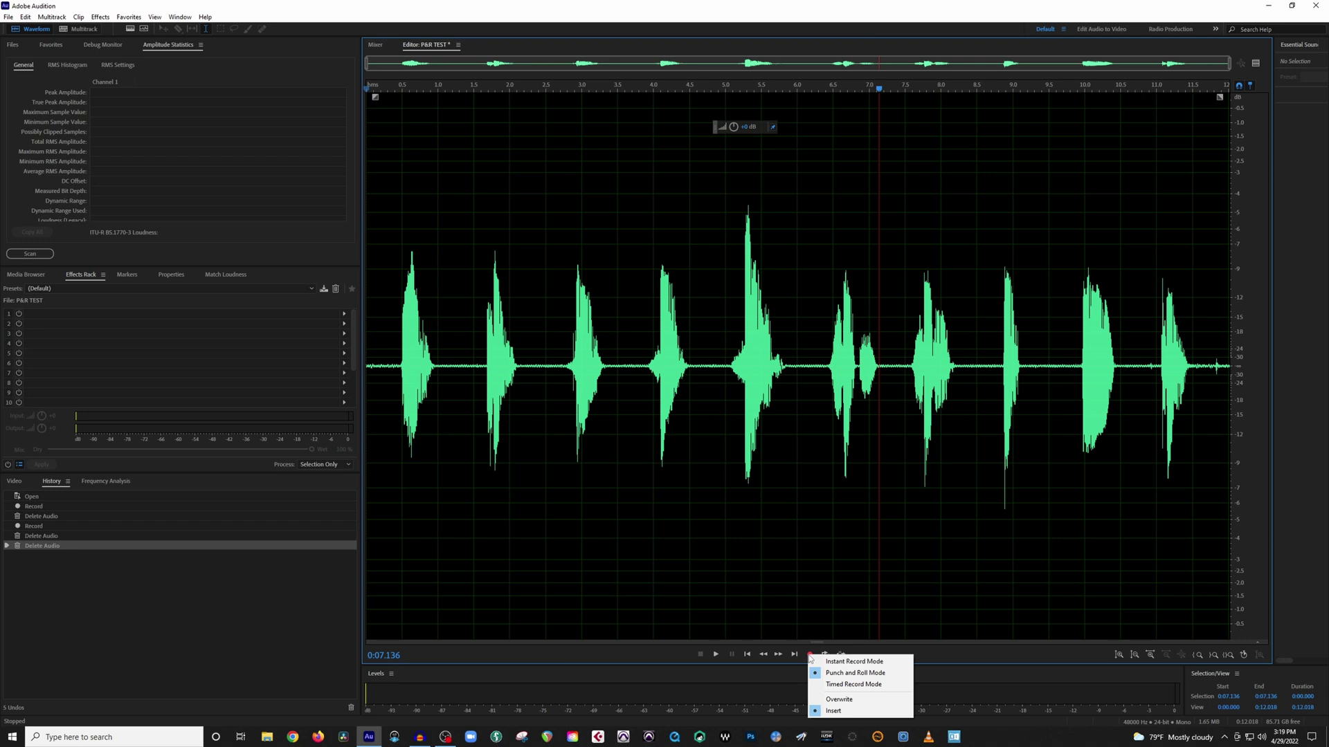
pyautogui.click(806, 389)
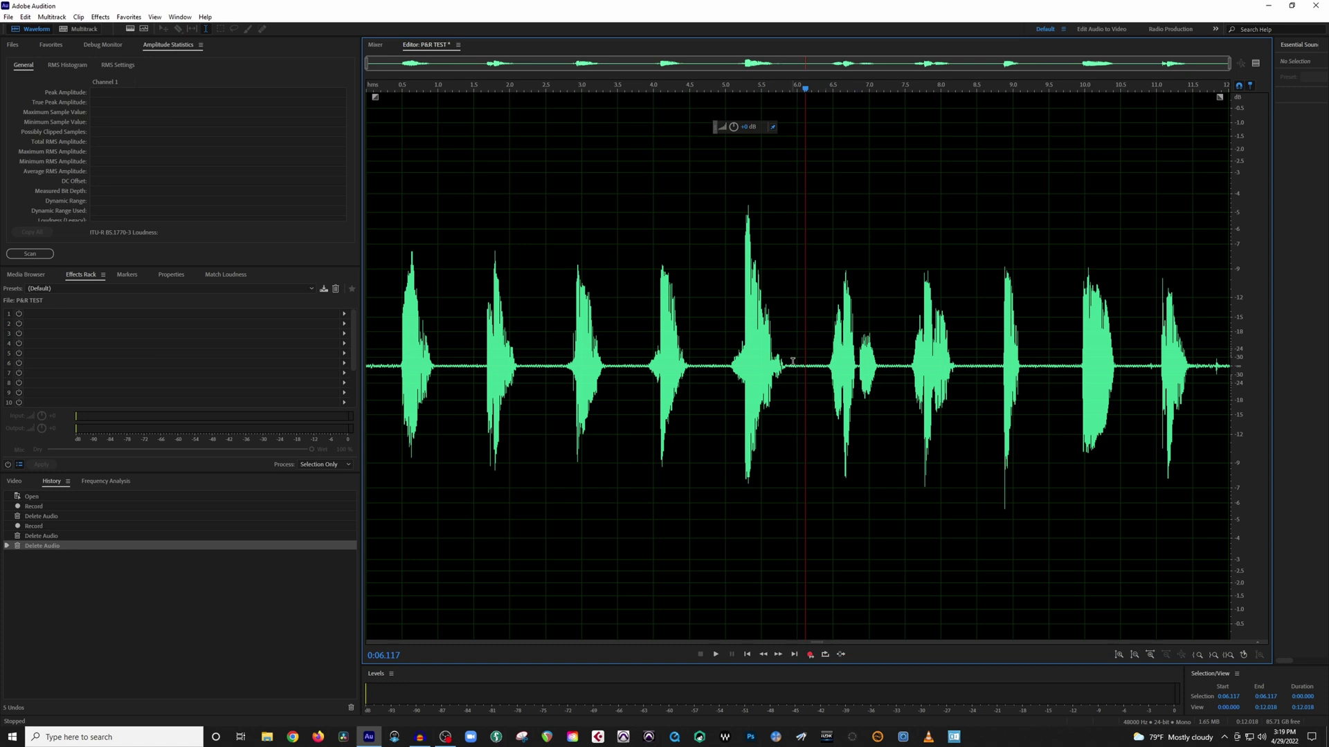
pyautogui.rightClick(811, 654)
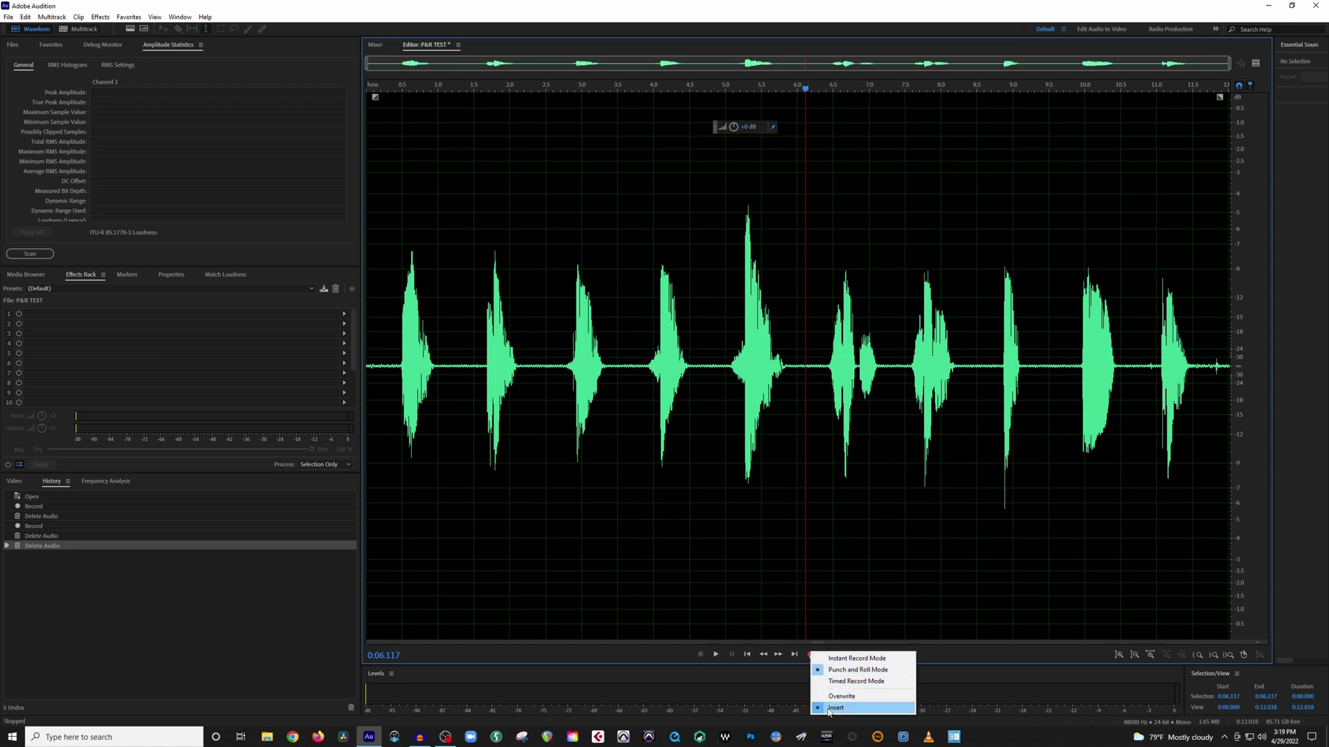
pyautogui.click(847, 589)
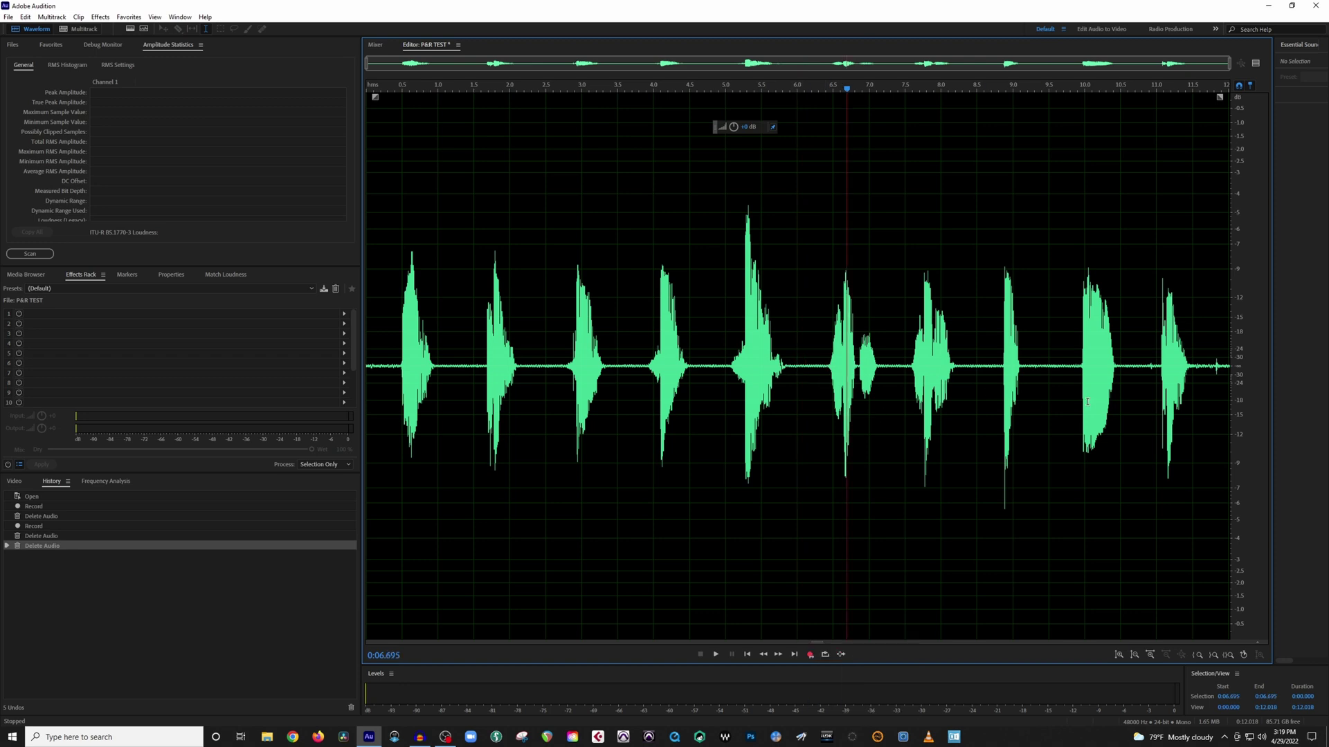
pyautogui.click(806, 365)
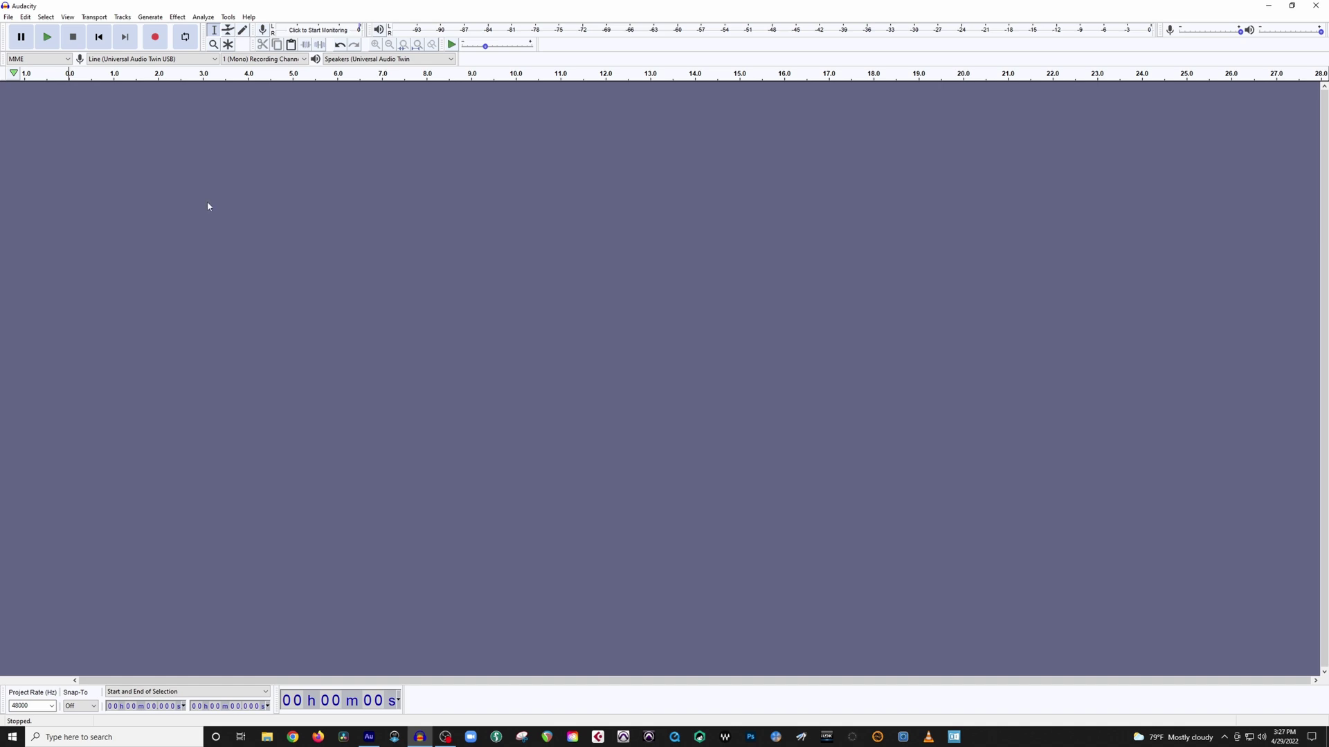
# Record about 11.7 seconds of the count onto a new Audacity track
pyautogui.press('r')
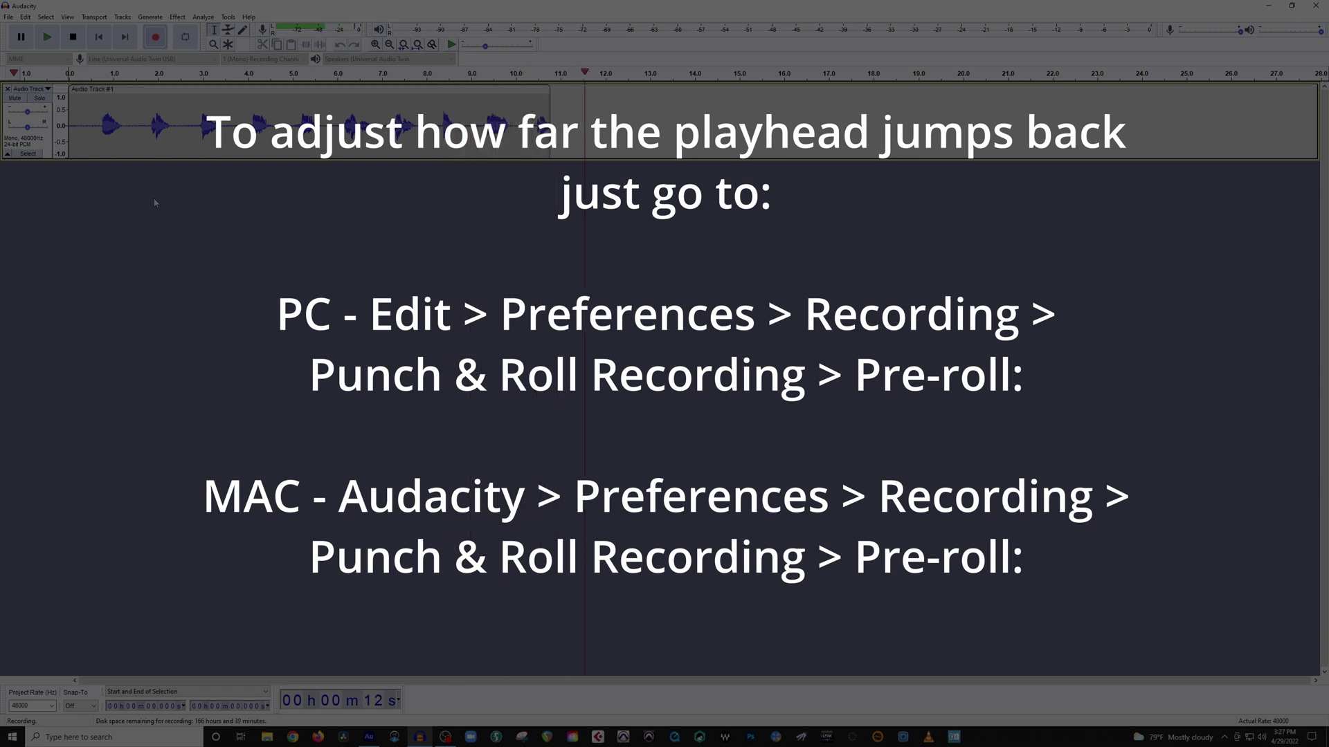
pyautogui.press('space')
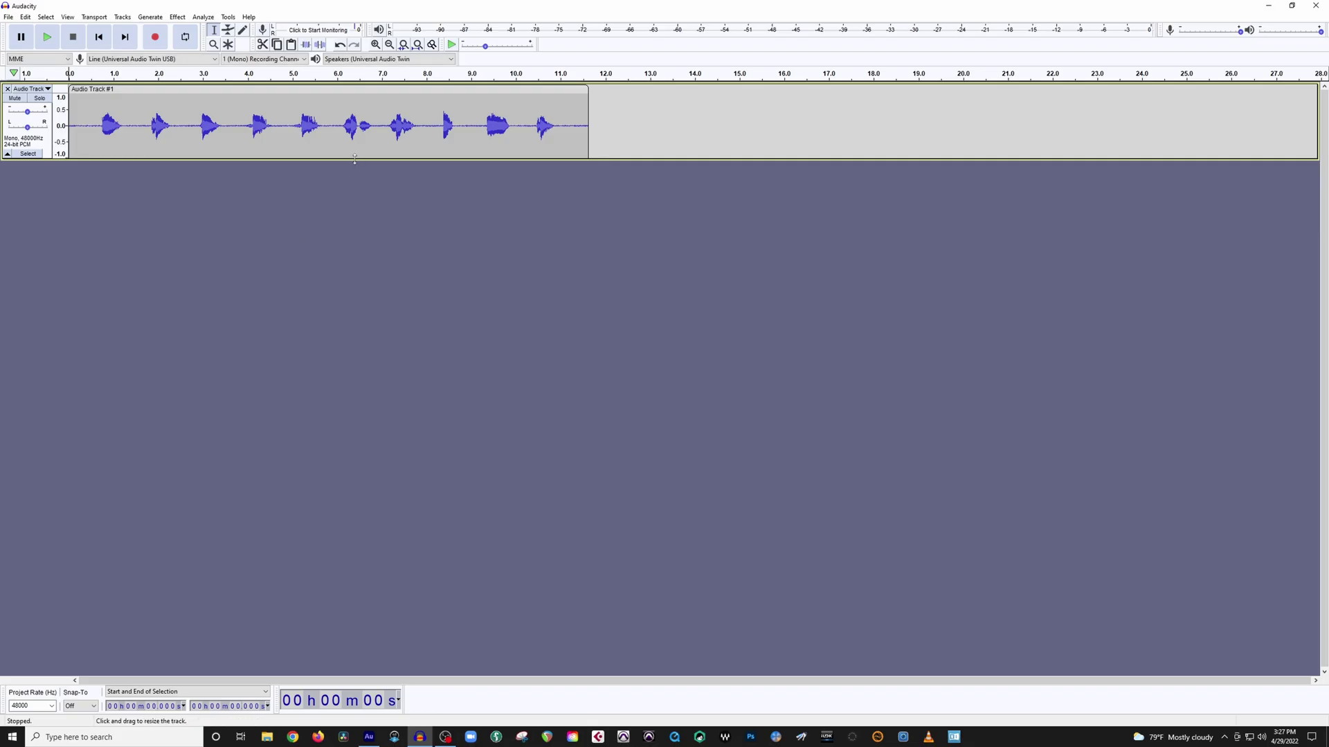
# Enlarge Audio Track #1, set the edit point at 4.772 s, and preview playback from there
pyautogui.moveTo(354, 159); pyautogui.dragTo(348, 370)
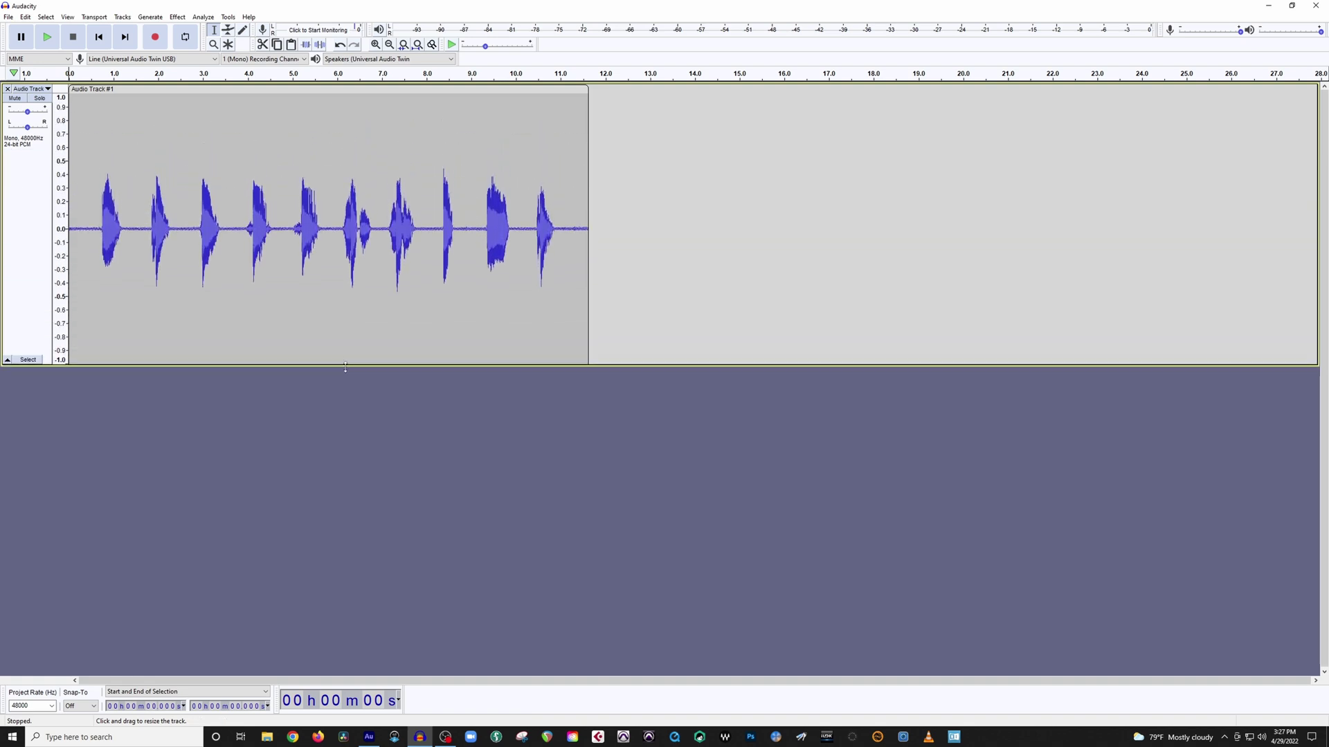
pyautogui.click(281, 231)
pyautogui.press('space')
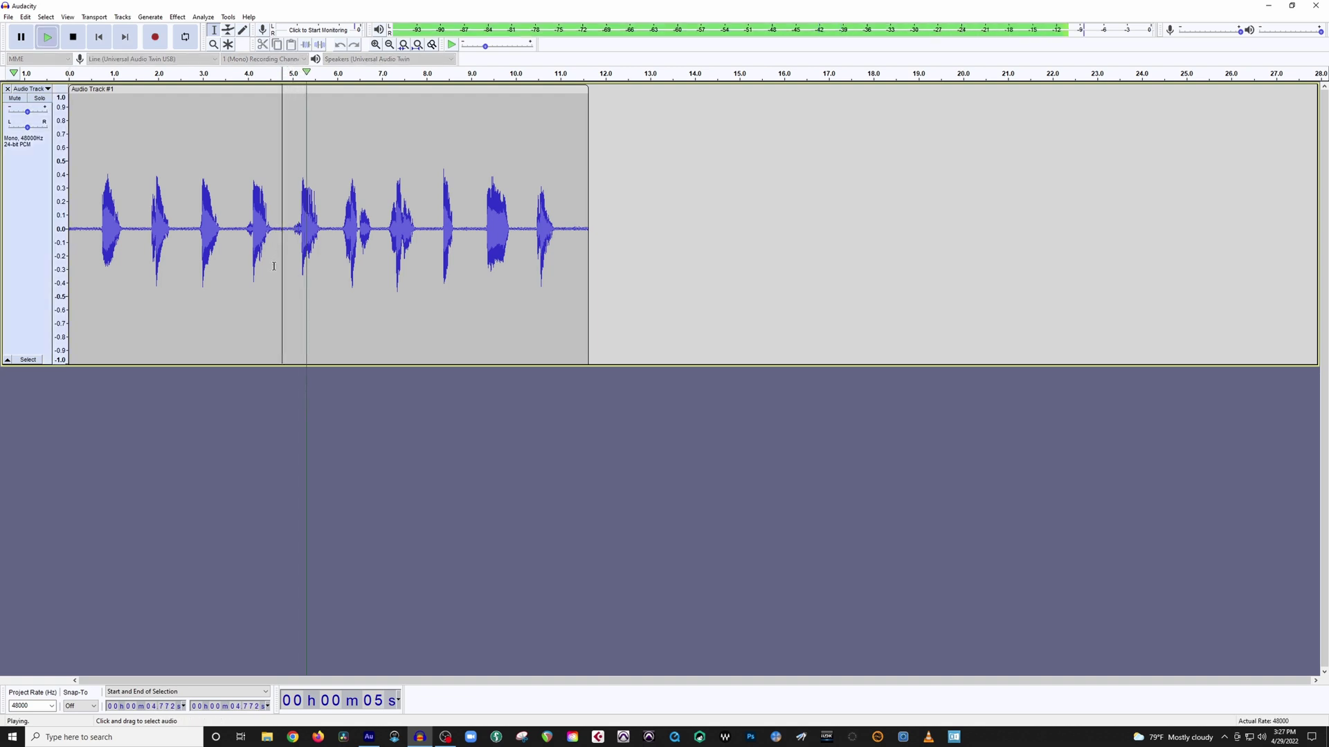
pyautogui.press('space')
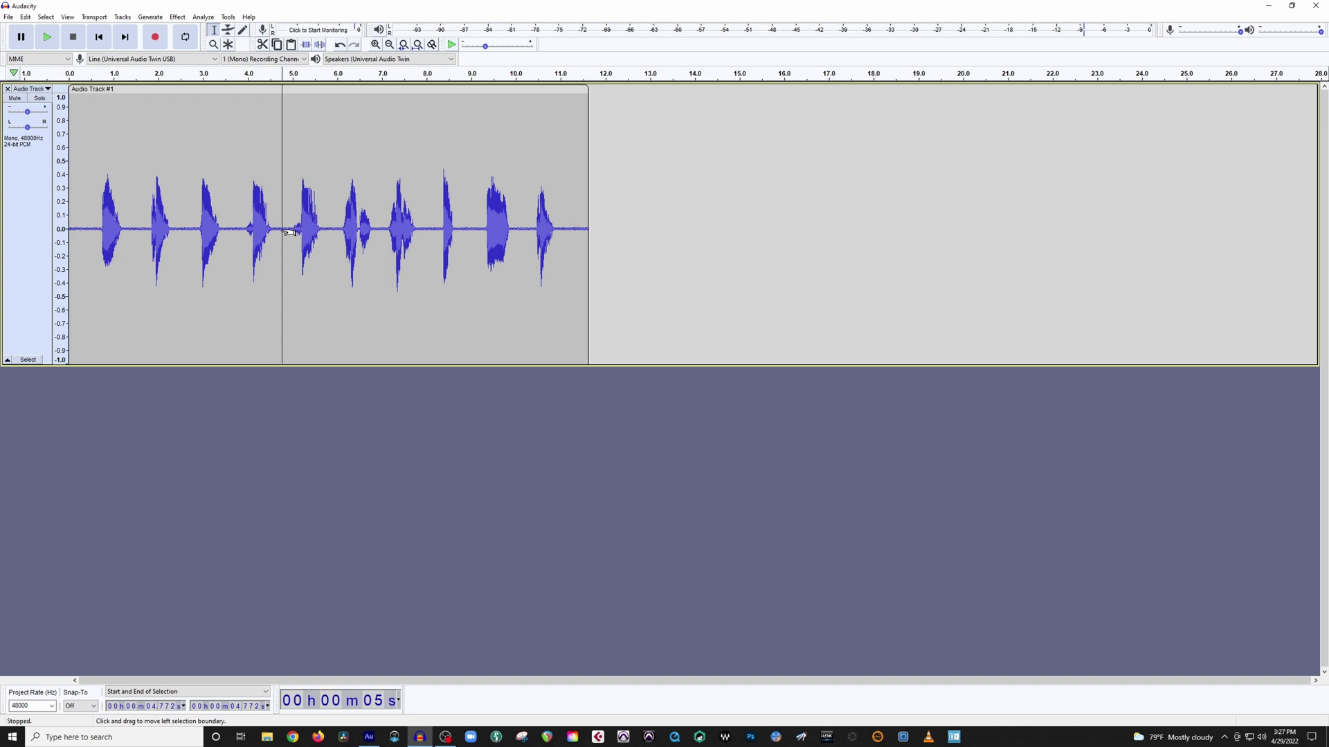
# Make a brief Shift+D punch-and-roll take at 4.77 s, cutting the track off there
pyautogui.hotkey('shift', 'd')
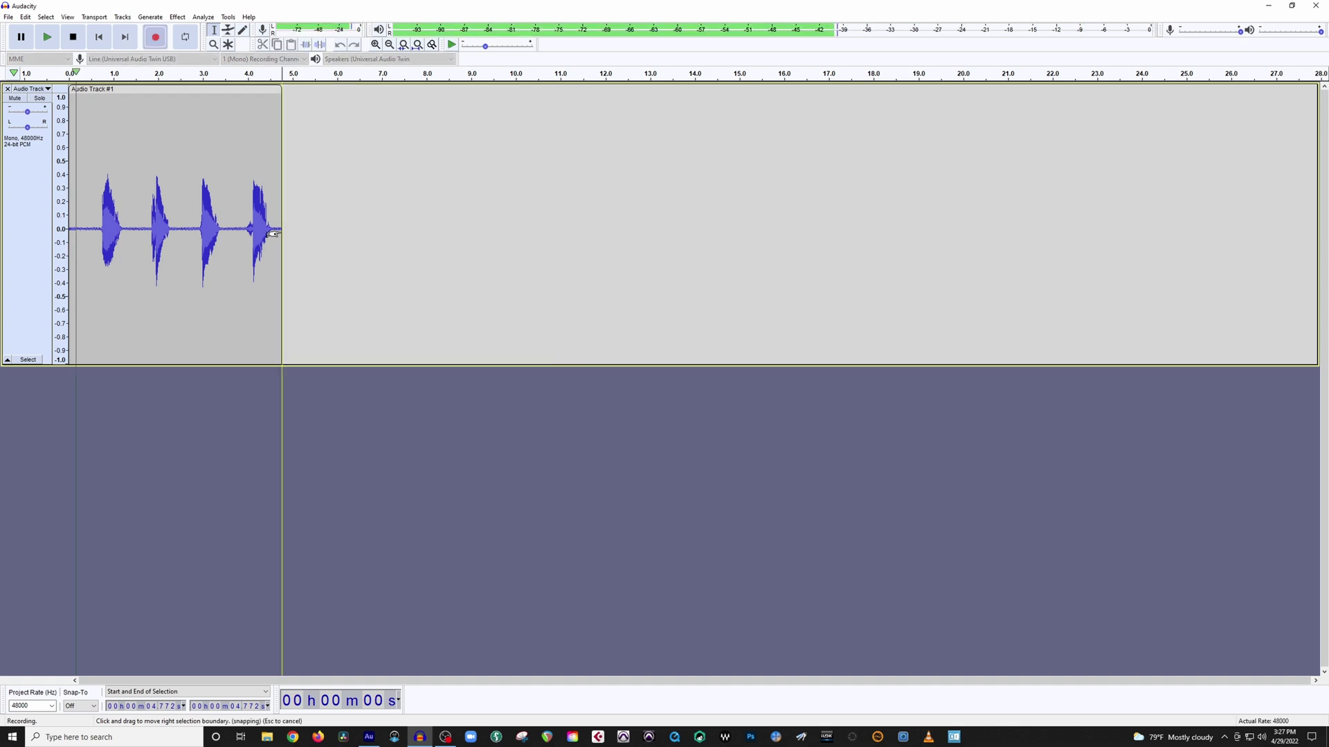
pyautogui.press('space')
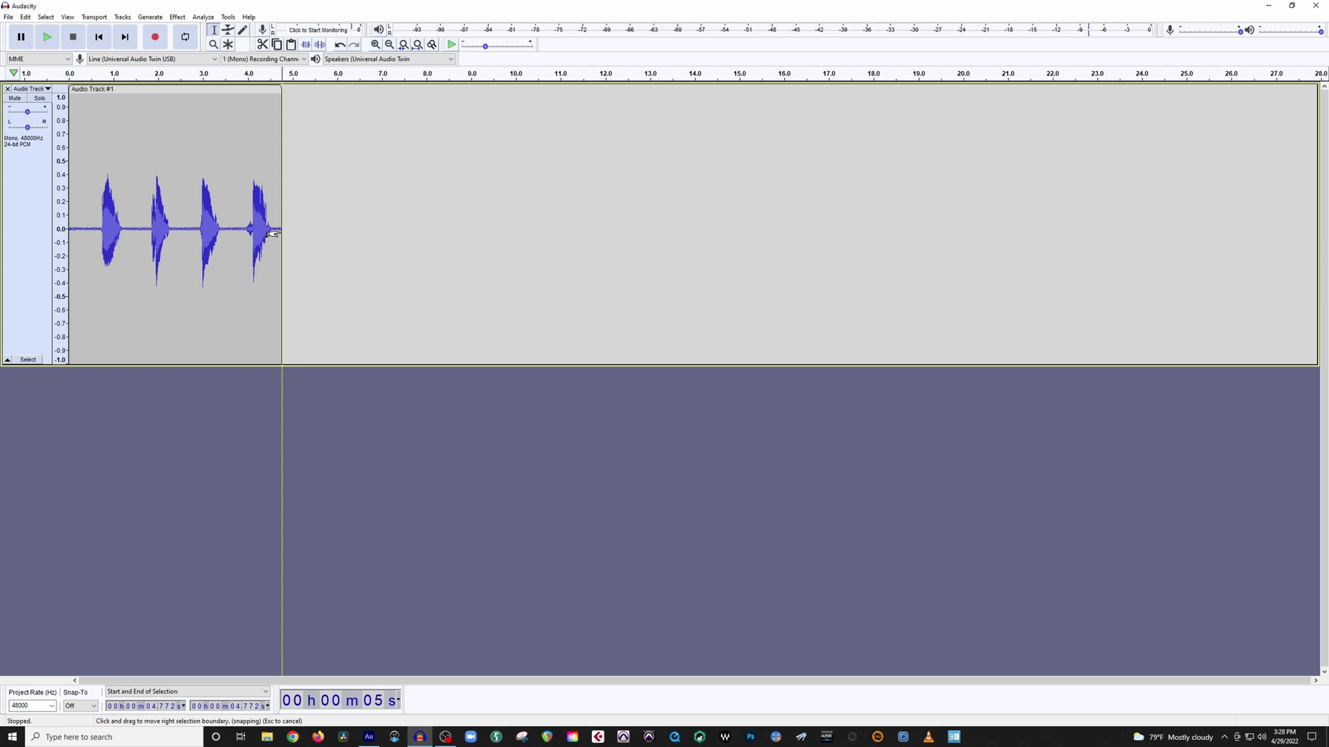
# Undo the cut to restore the full count, then record a new take after the clip
pyautogui.hotkey('ctrl', 'z')
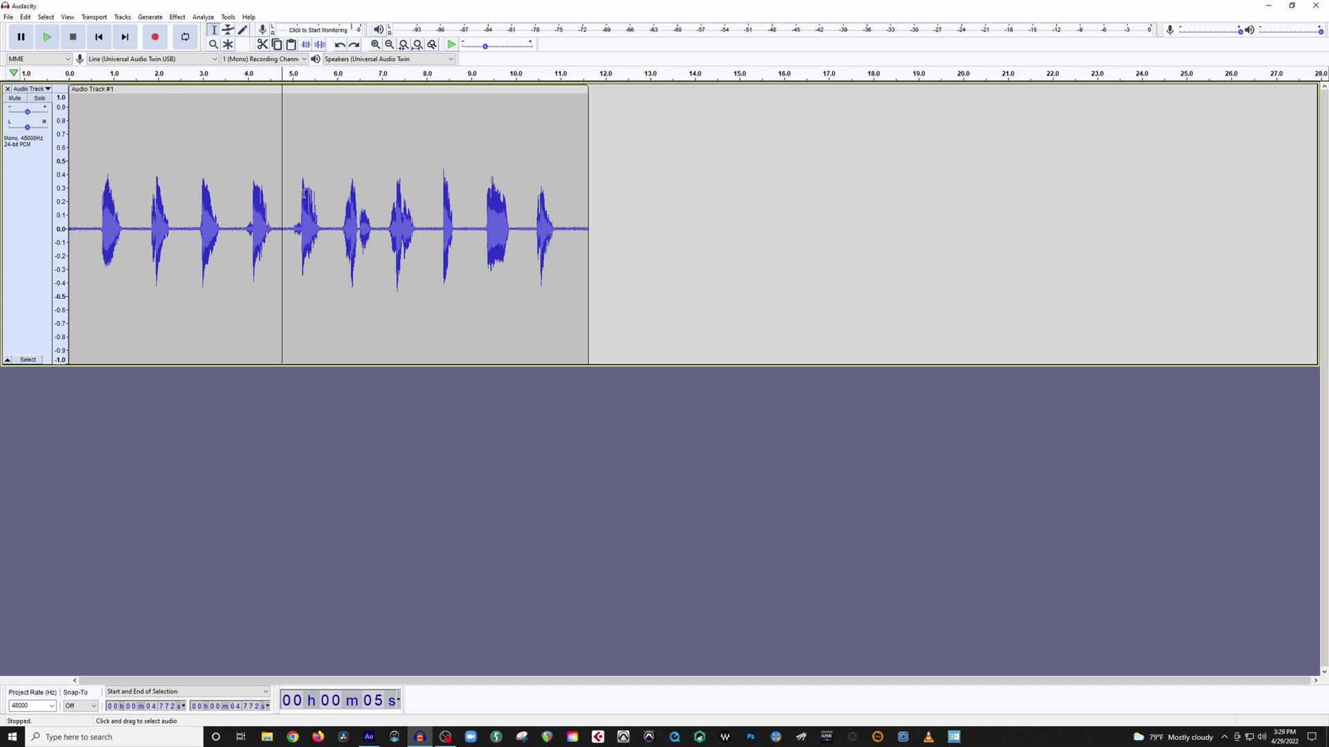
pyautogui.click(158, 40)
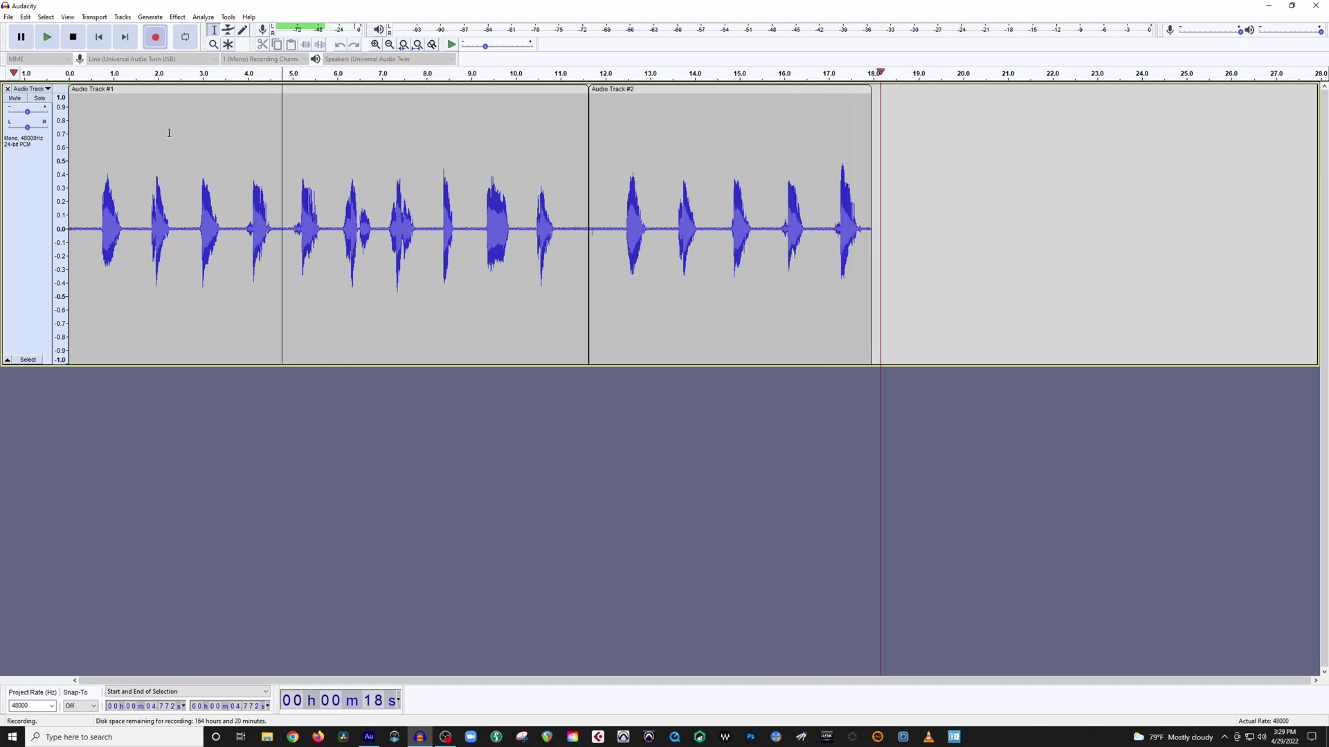
pyautogui.press('space')
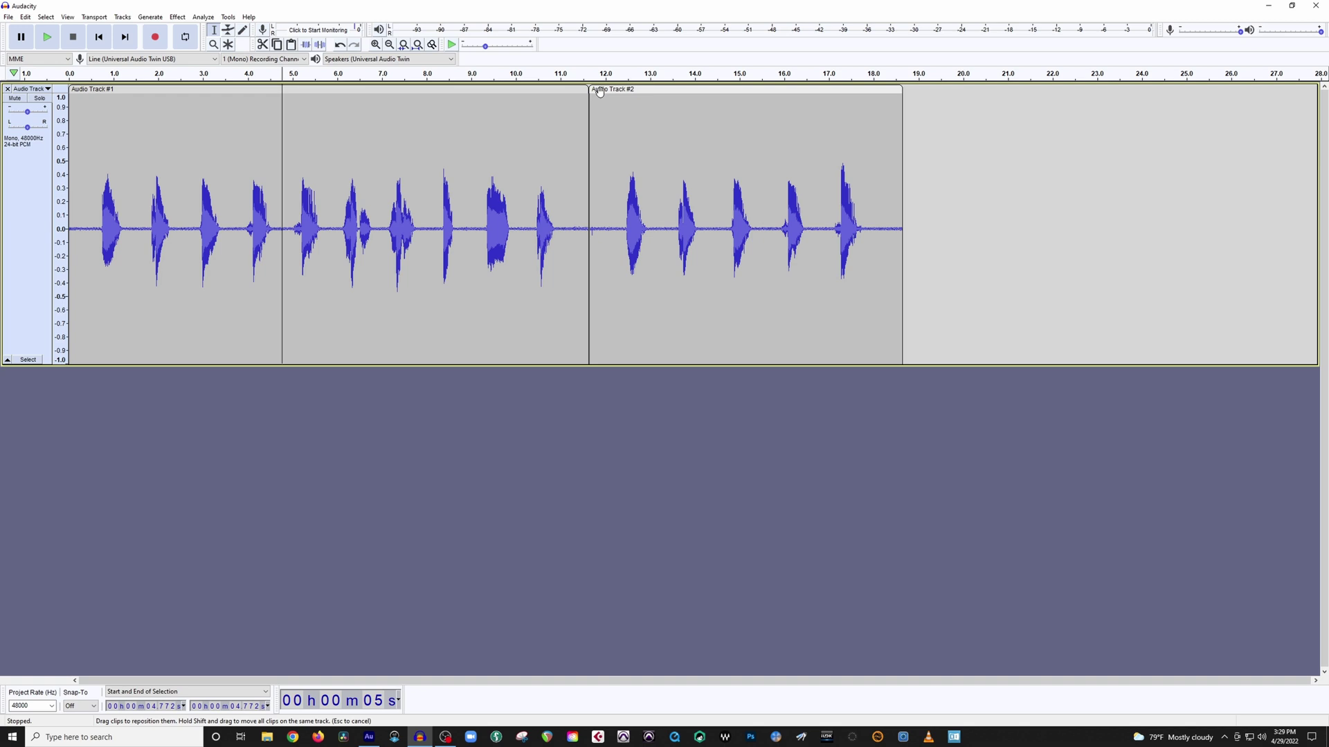
# Trim the Audio Track #2 clip down to the final count and cut it to the clipboard
pyautogui.moveTo(591, 93); pyautogui.dragTo(817, 132)
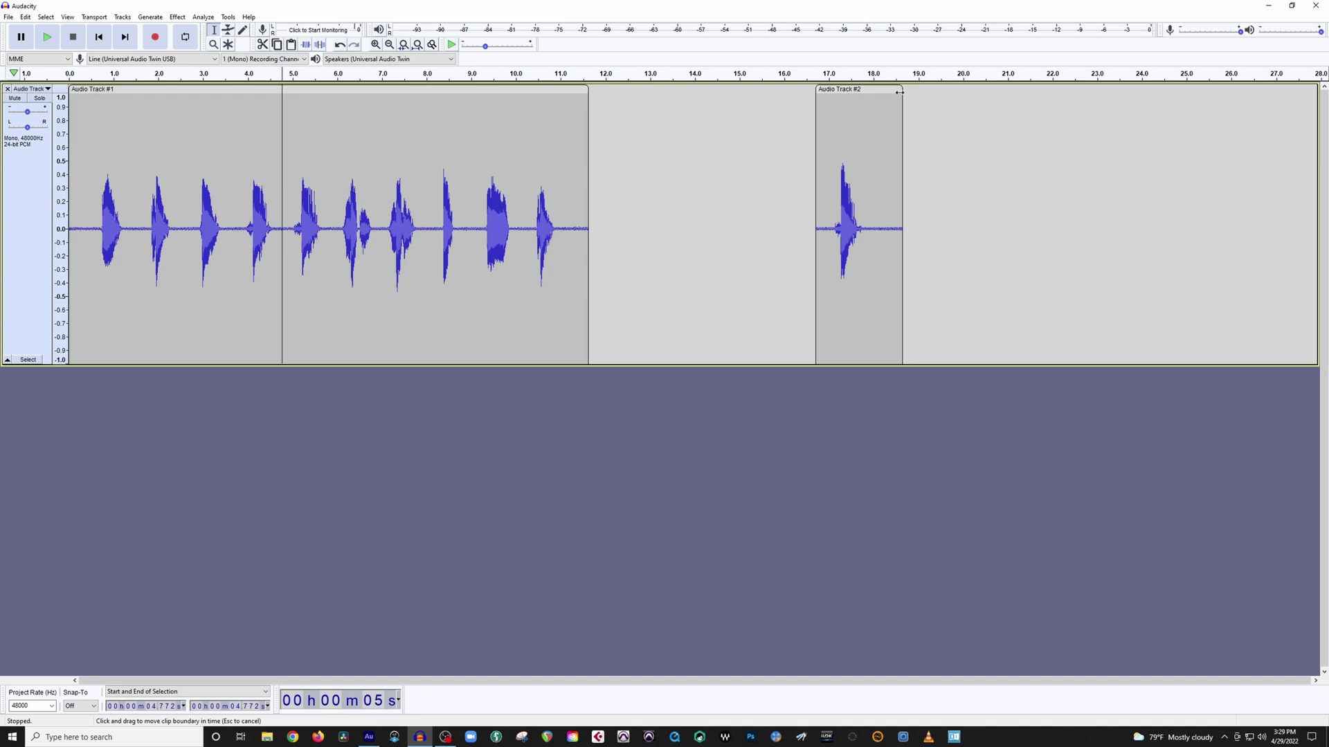
pyautogui.moveTo(902, 97); pyautogui.dragTo(877, 99)
pyautogui.click(833, 180)
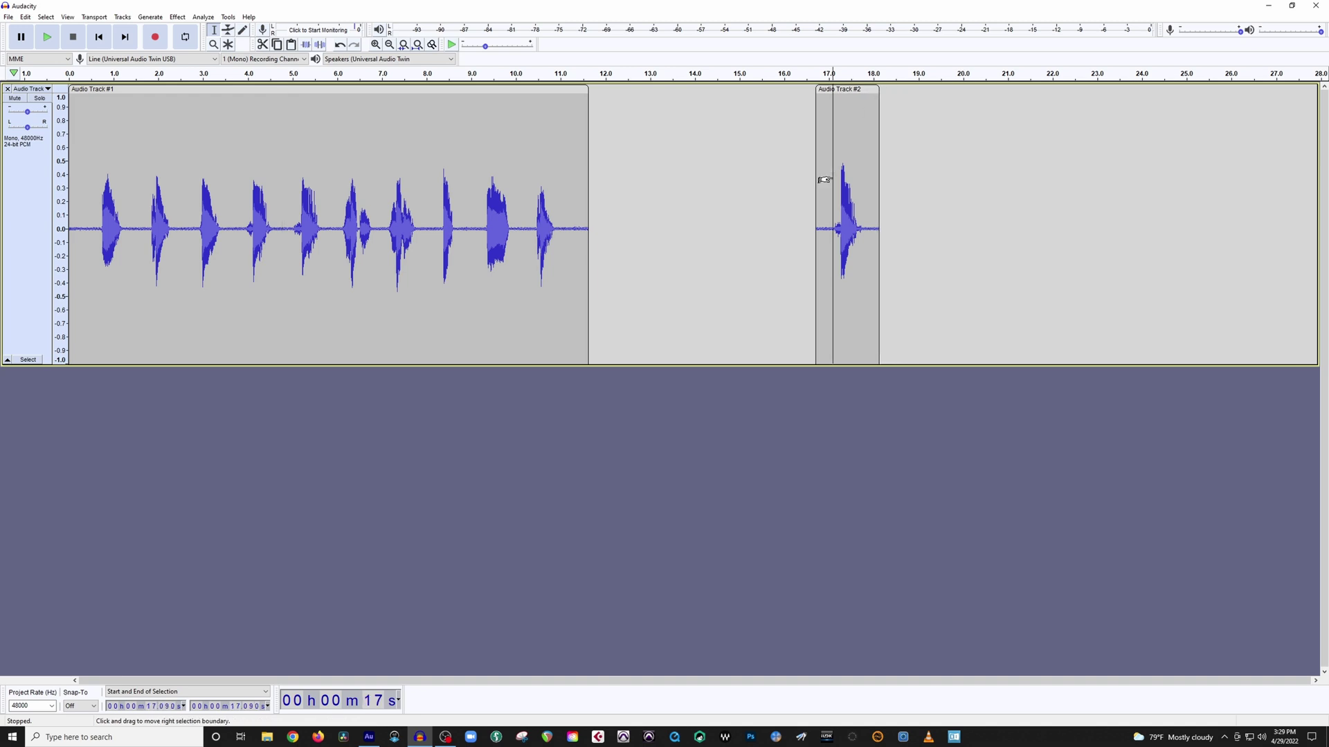
pyautogui.doubleClick(847, 174)
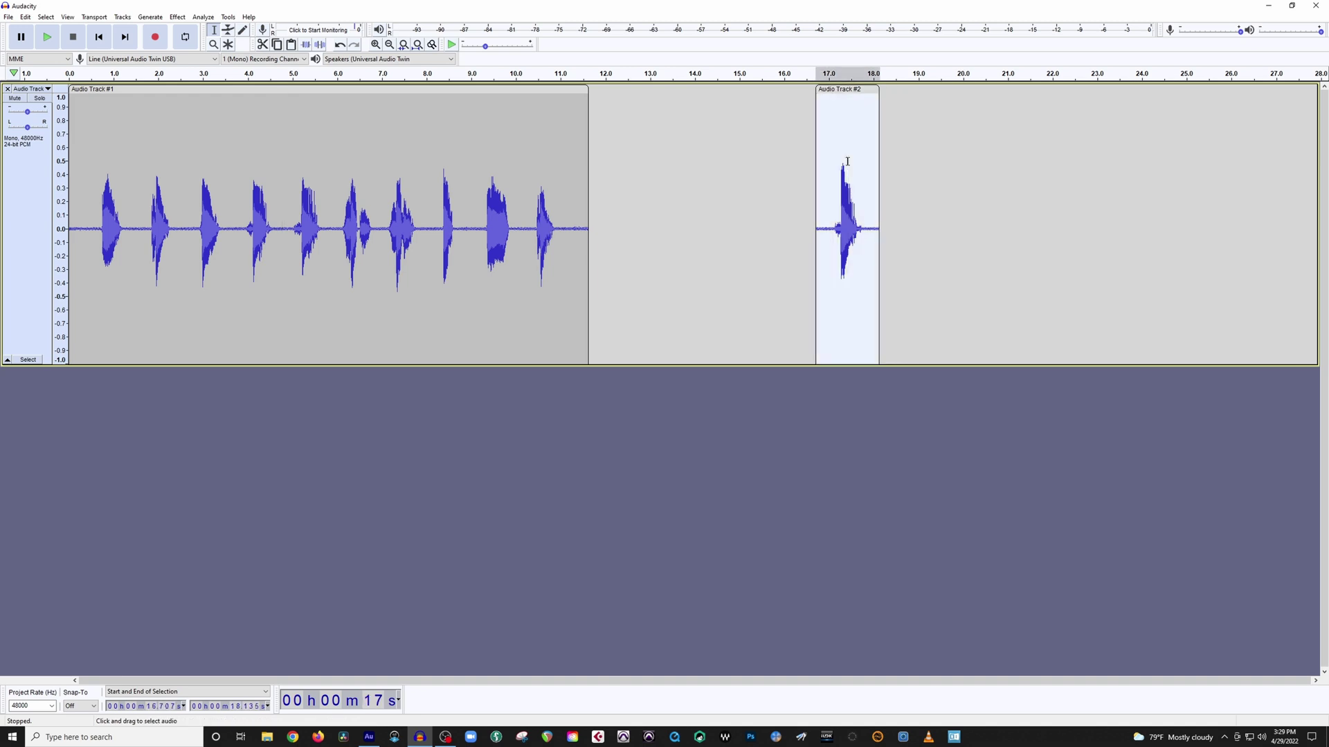
pyautogui.rightClick(849, 170)
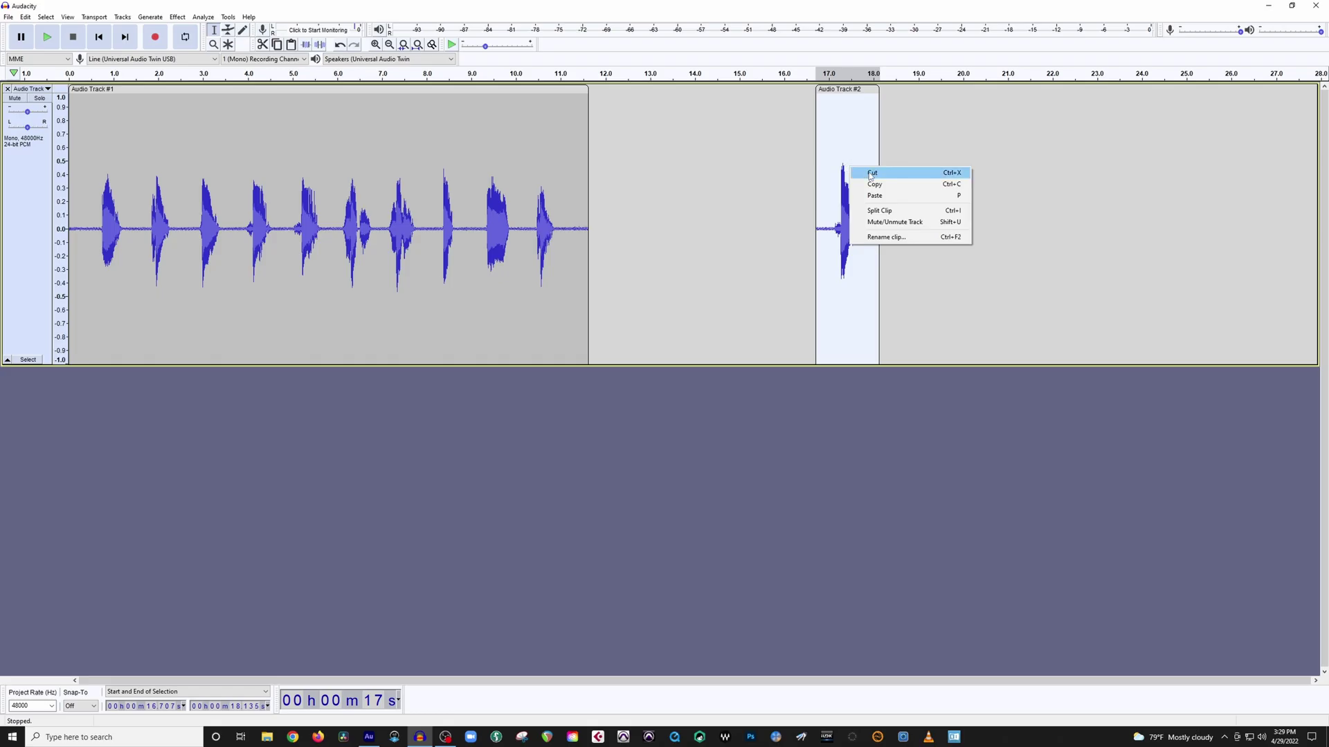
pyautogui.click(868, 171)
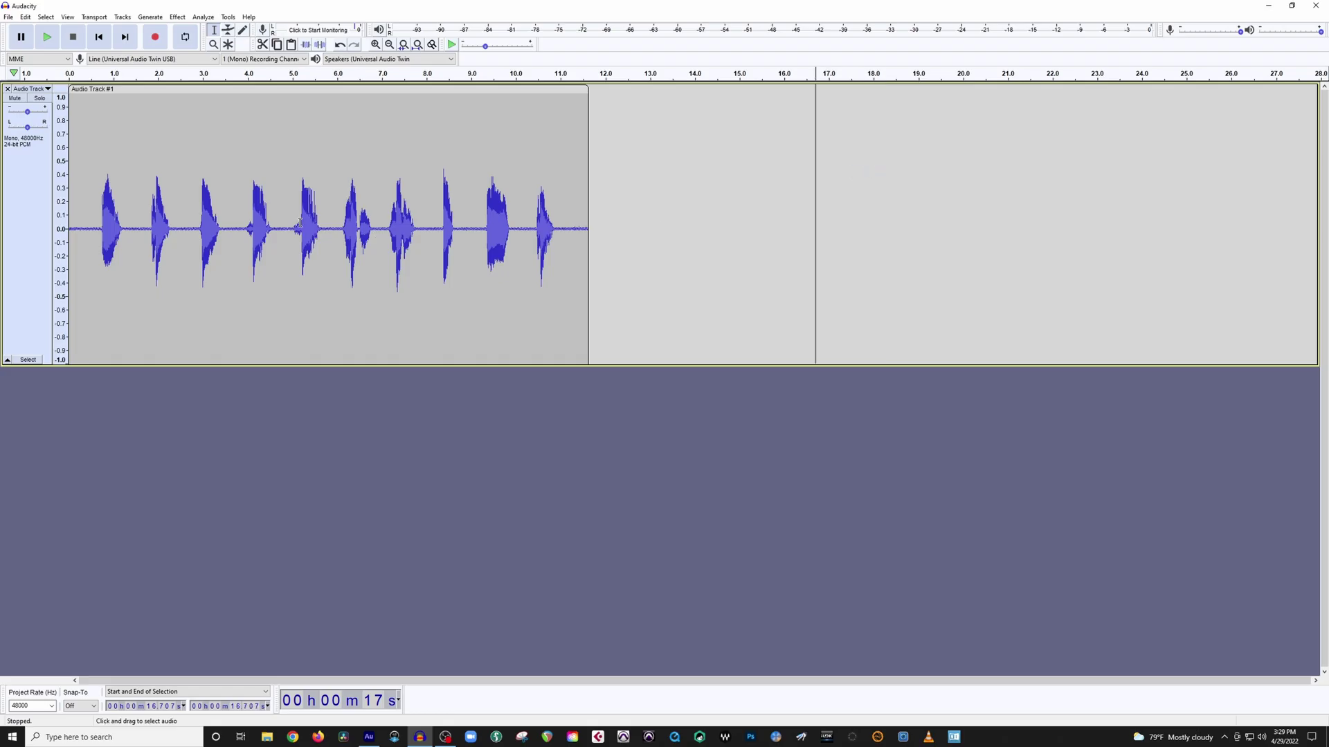
# Select the flubbed count around 5 s and paste the replacement count over it
pyautogui.click(280, 249)
pyautogui.press('space')
pyautogui.press('space')
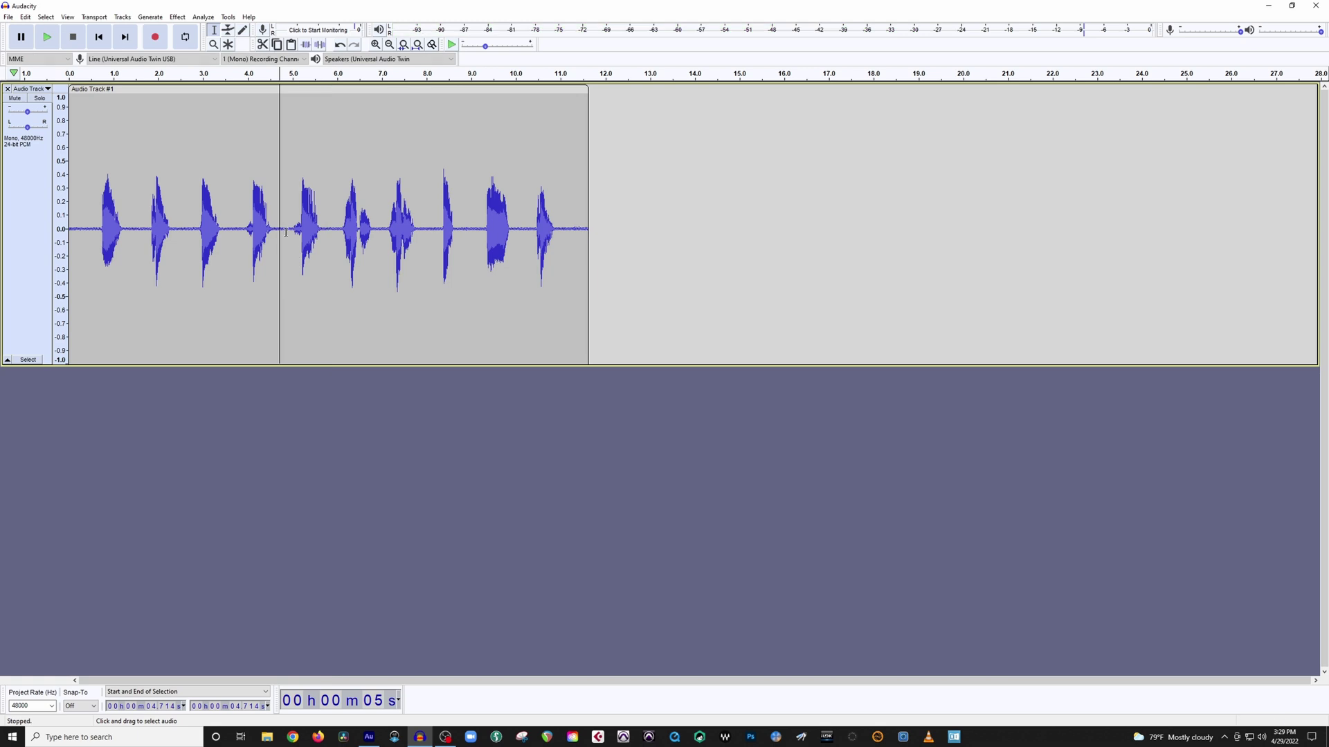
pyautogui.moveTo(282, 238); pyautogui.dragTo(335, 246)
pyautogui.rightClick(314, 249)
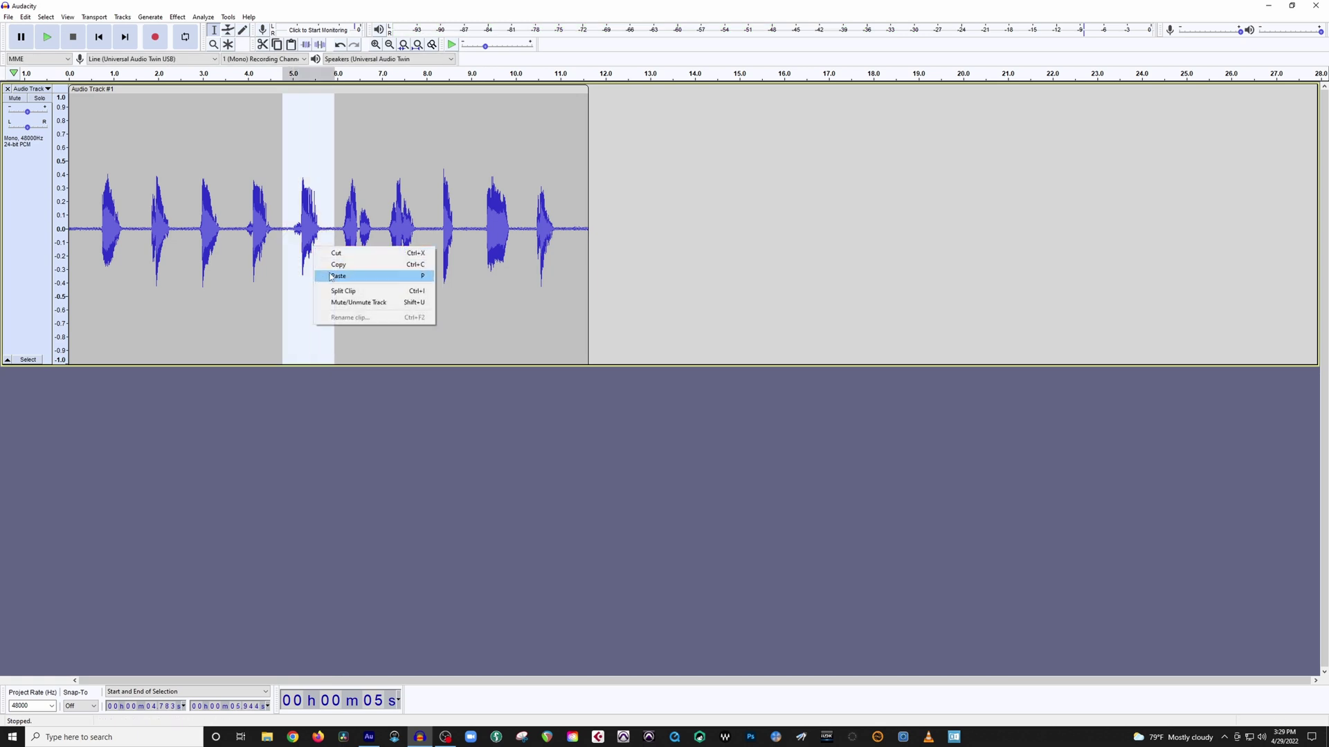
pyautogui.click(330, 275)
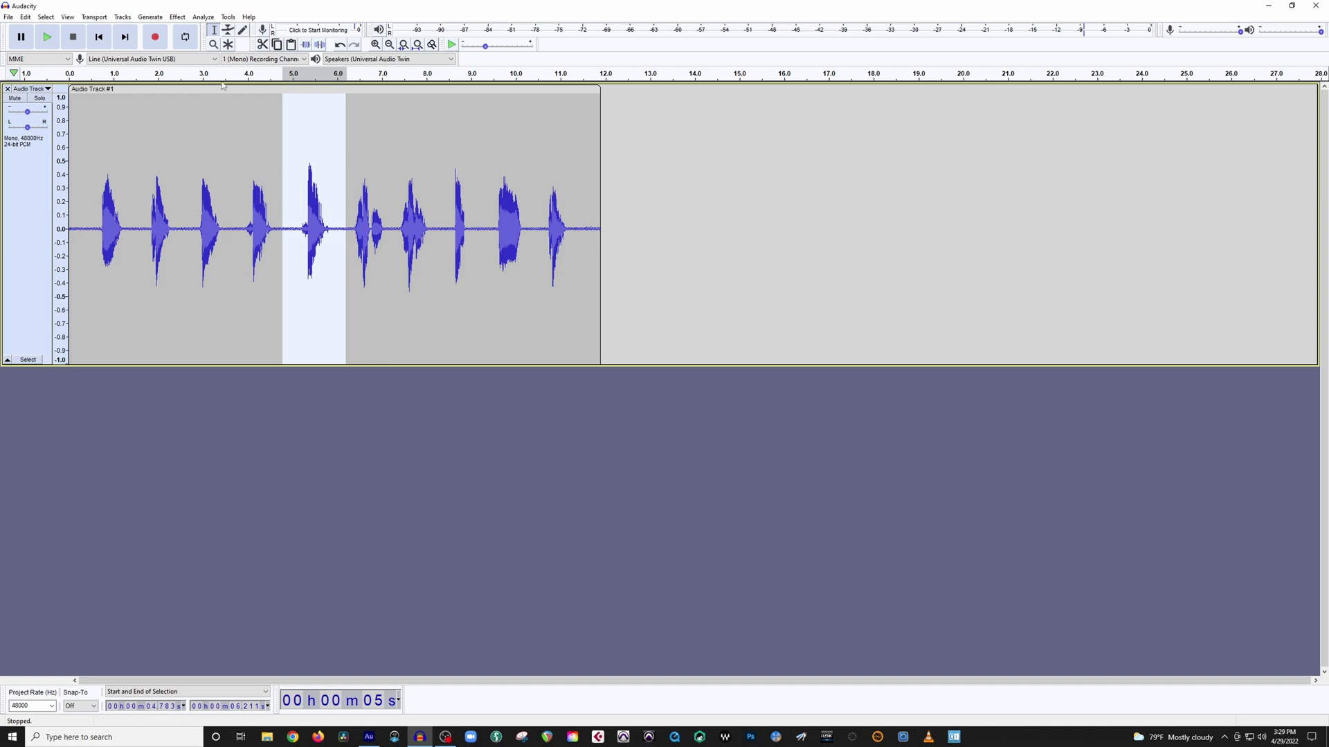
# Play back the corrected count from the start, then undo to remove the extra clip
pyautogui.click(100, 38)
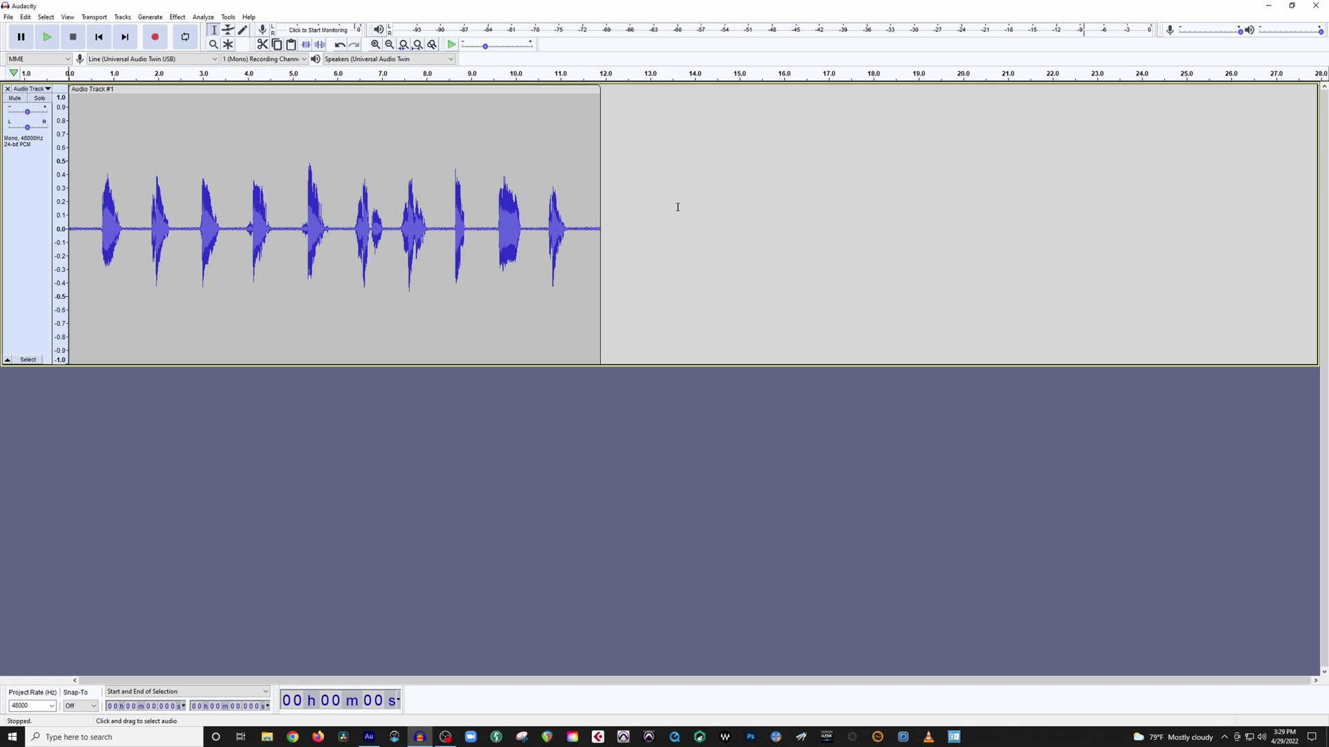
pyautogui.press('space')
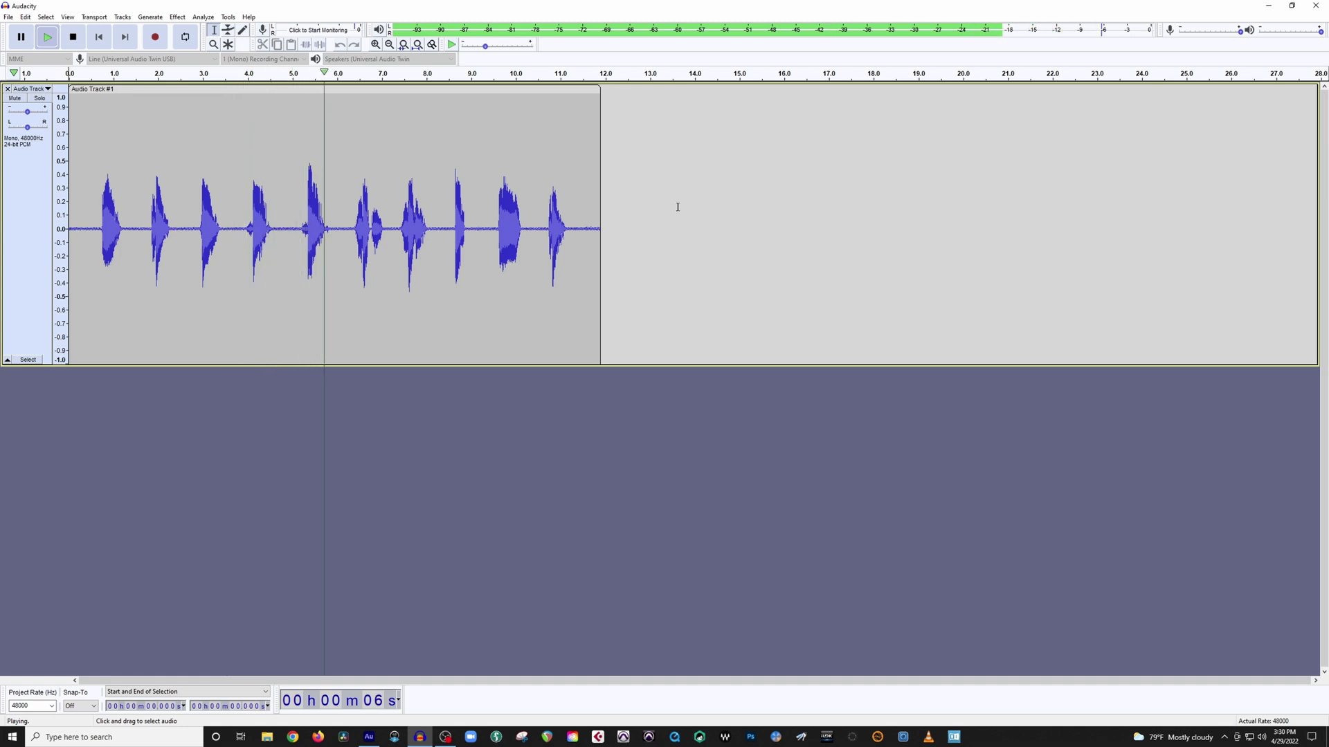
pyautogui.press('space')
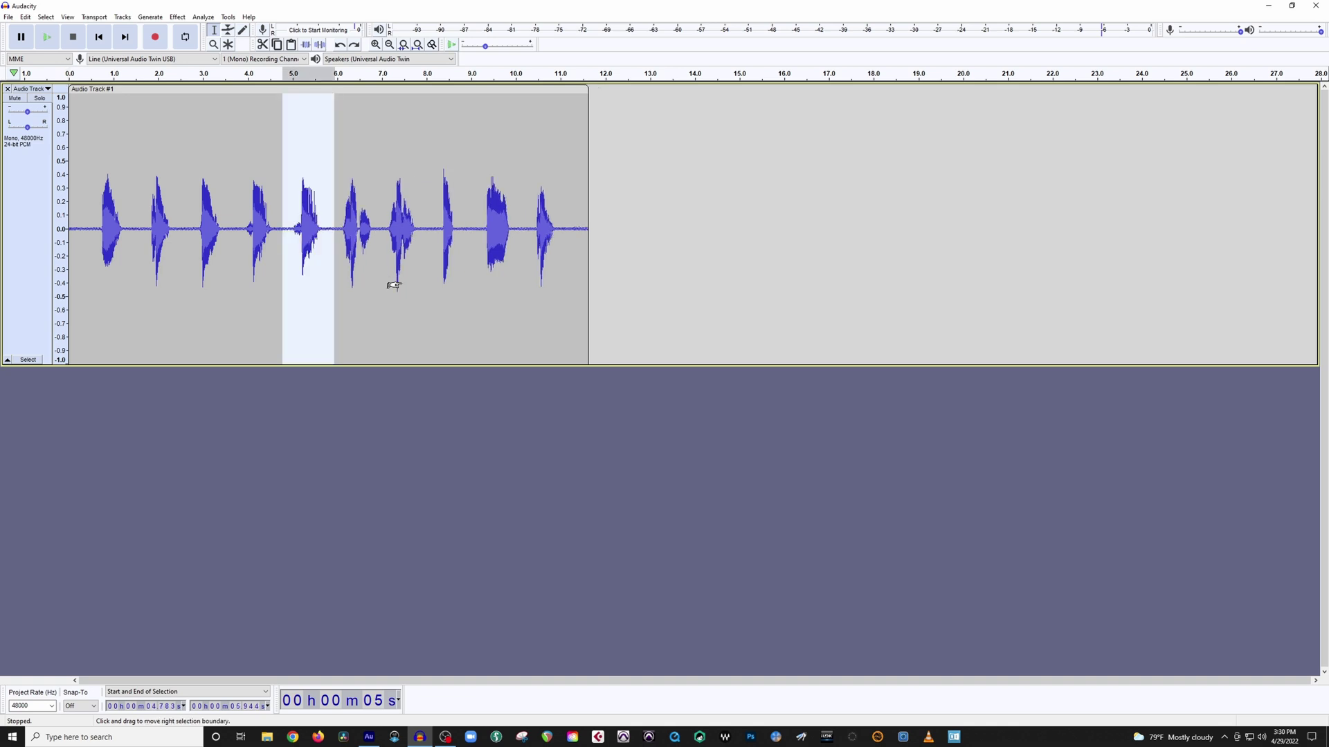
pyautogui.hotkey('ctrl', 'z')
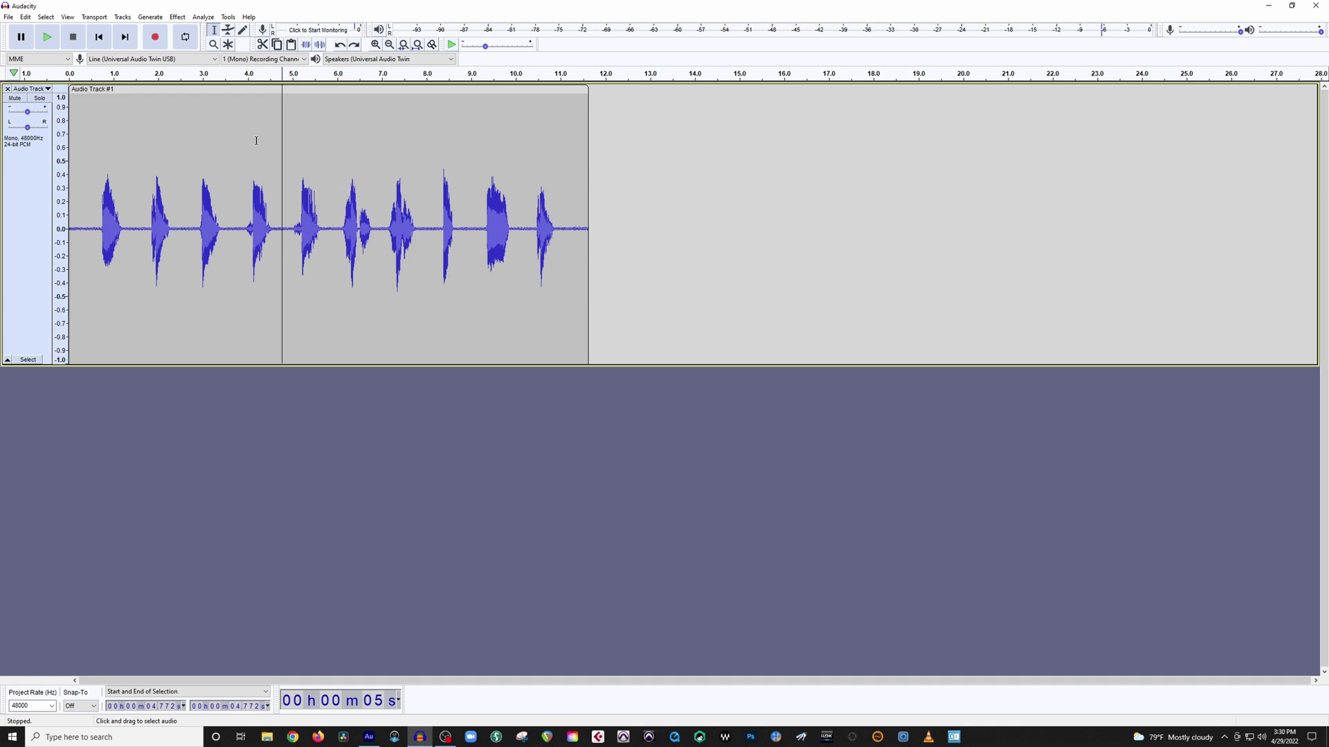
# Add a new mono track via Tracks > Add New and make it taller
pyautogui.click(122, 16)
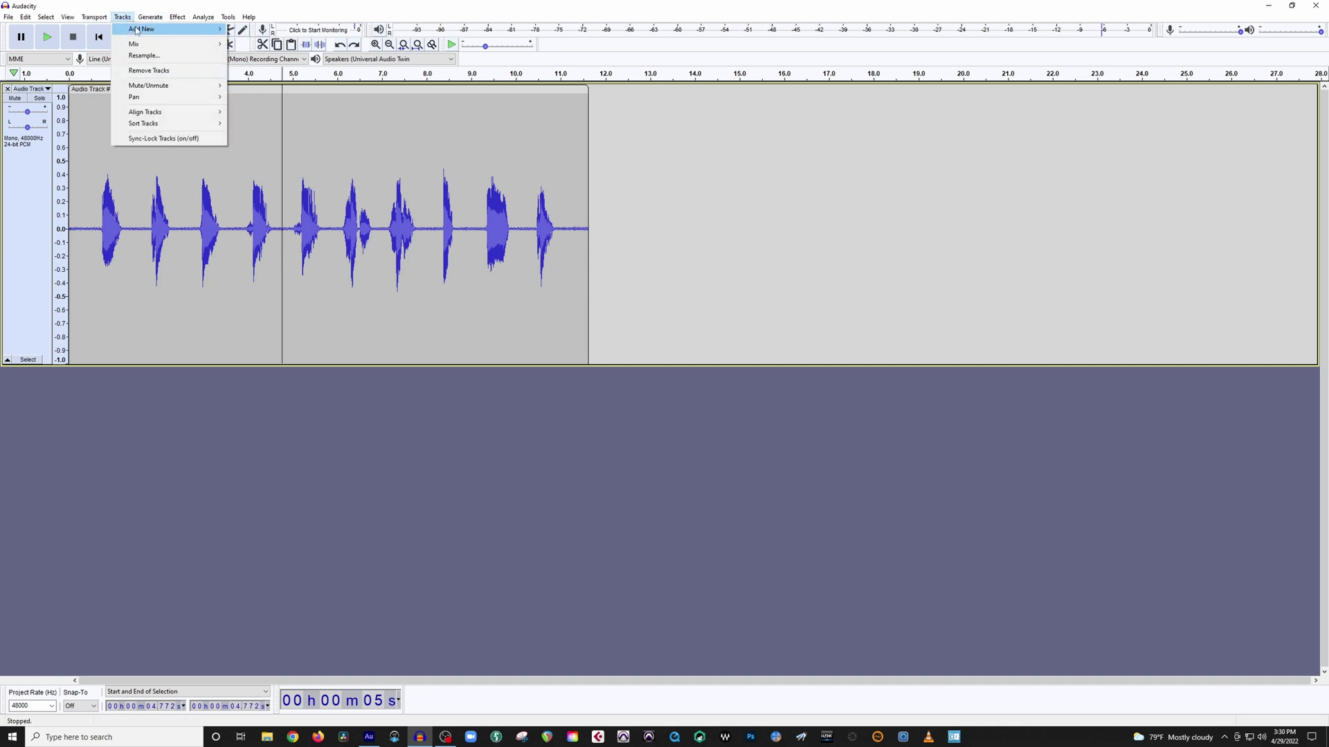
pyautogui.moveTo(137, 29)
pyautogui.click(248, 29)
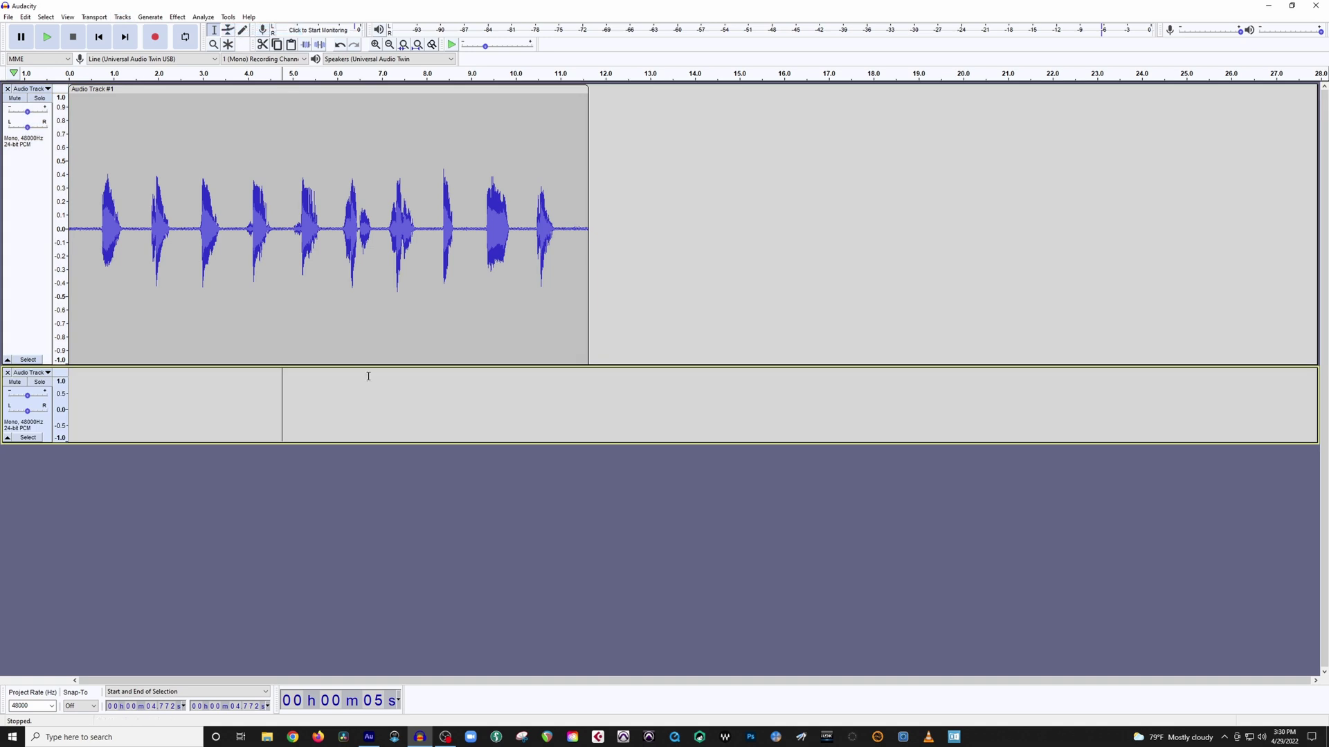
pyautogui.moveTo(382, 444); pyautogui.dragTo(381, 595)
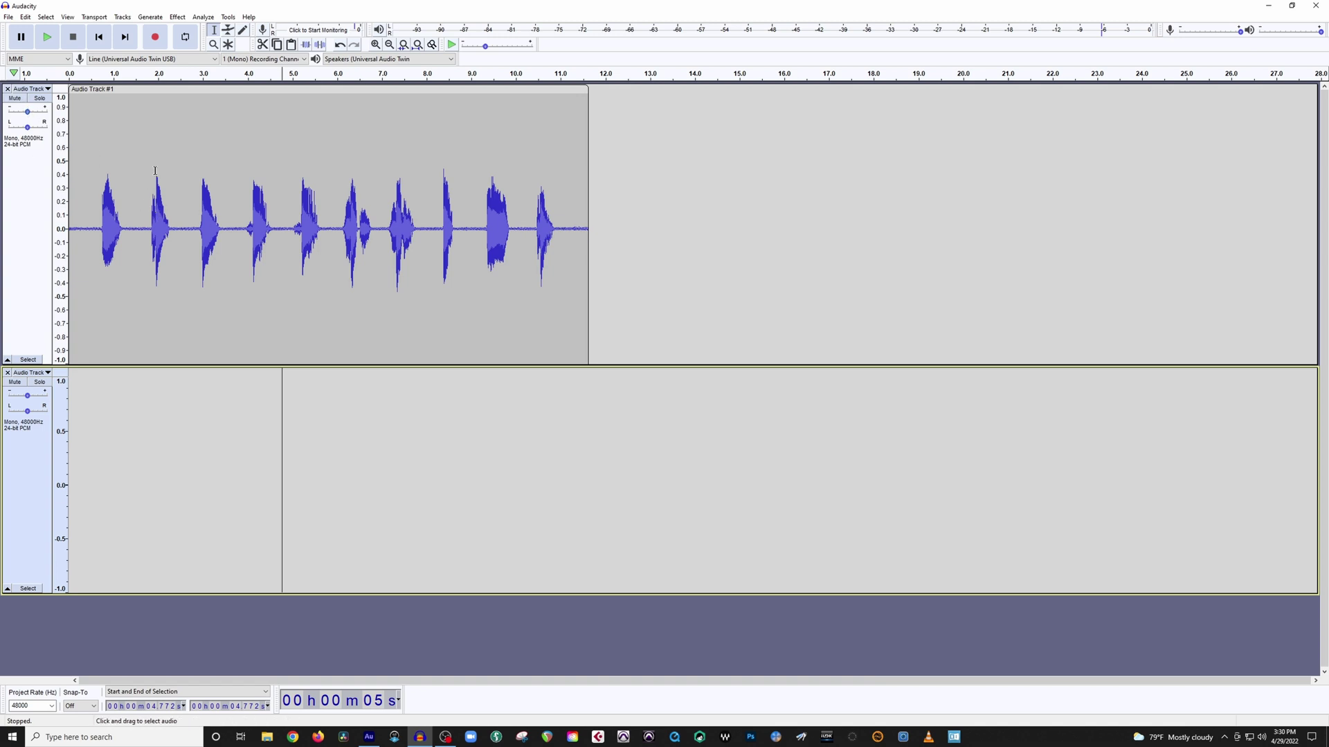
# Record a fresh count of about 6.9 s into the new track from the start
pyautogui.press('Home')
pyautogui.press('r')
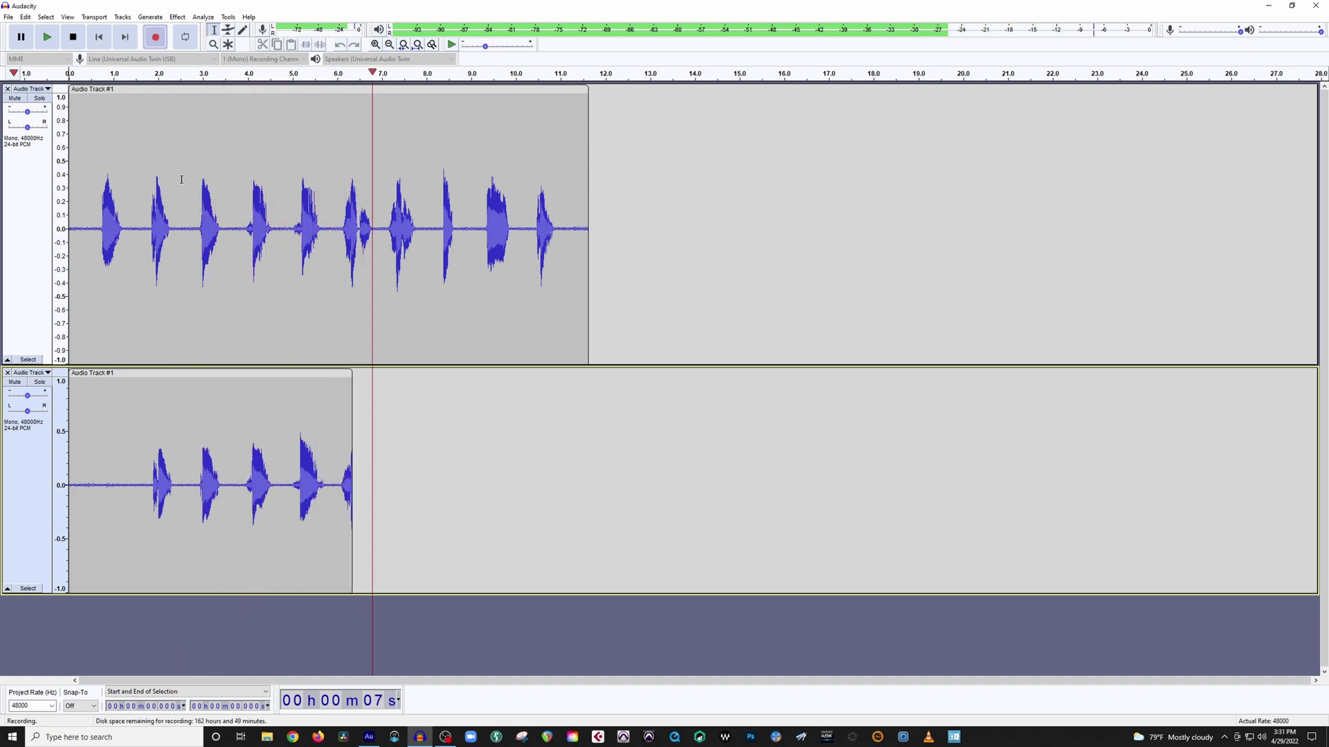
pyautogui.press('space')
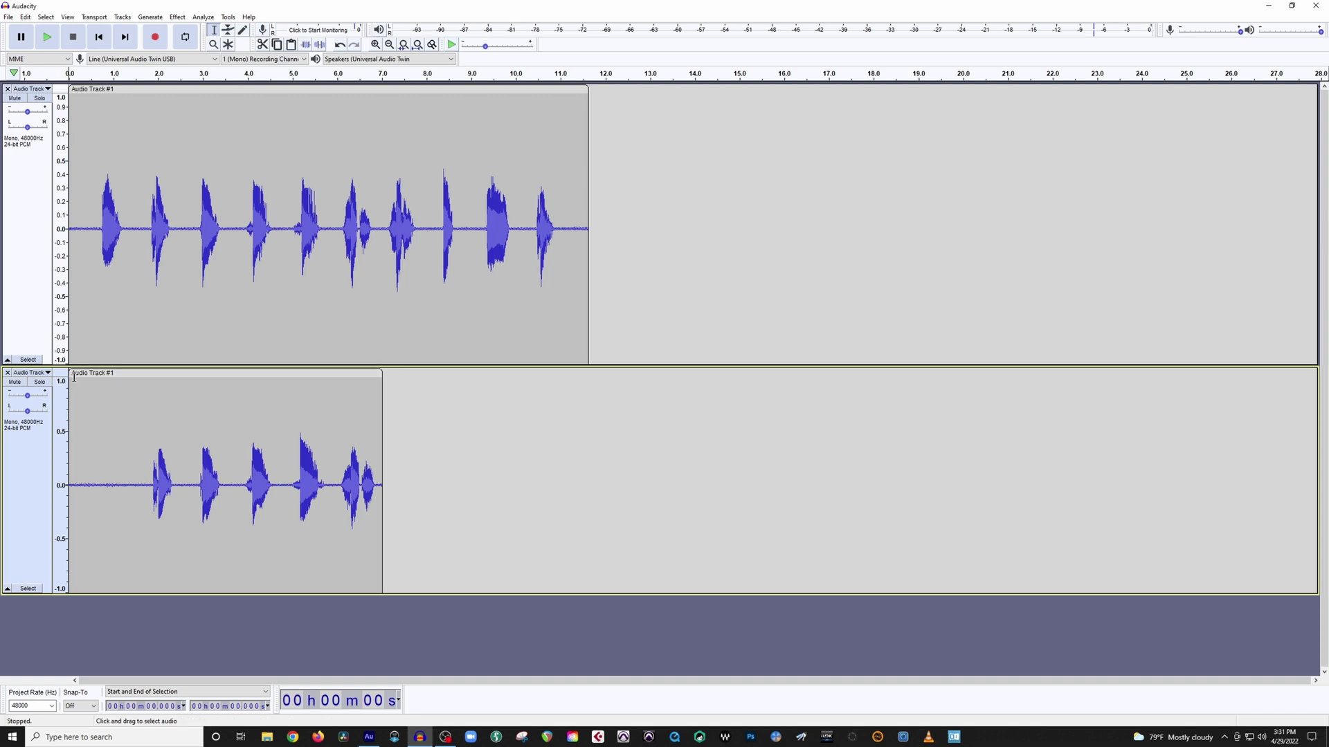
# Trim the track 2 clip to about 4.6–5.9 s and cut it to the clipboard
pyautogui.moveTo(70, 373); pyautogui.dragTo(278, 393)
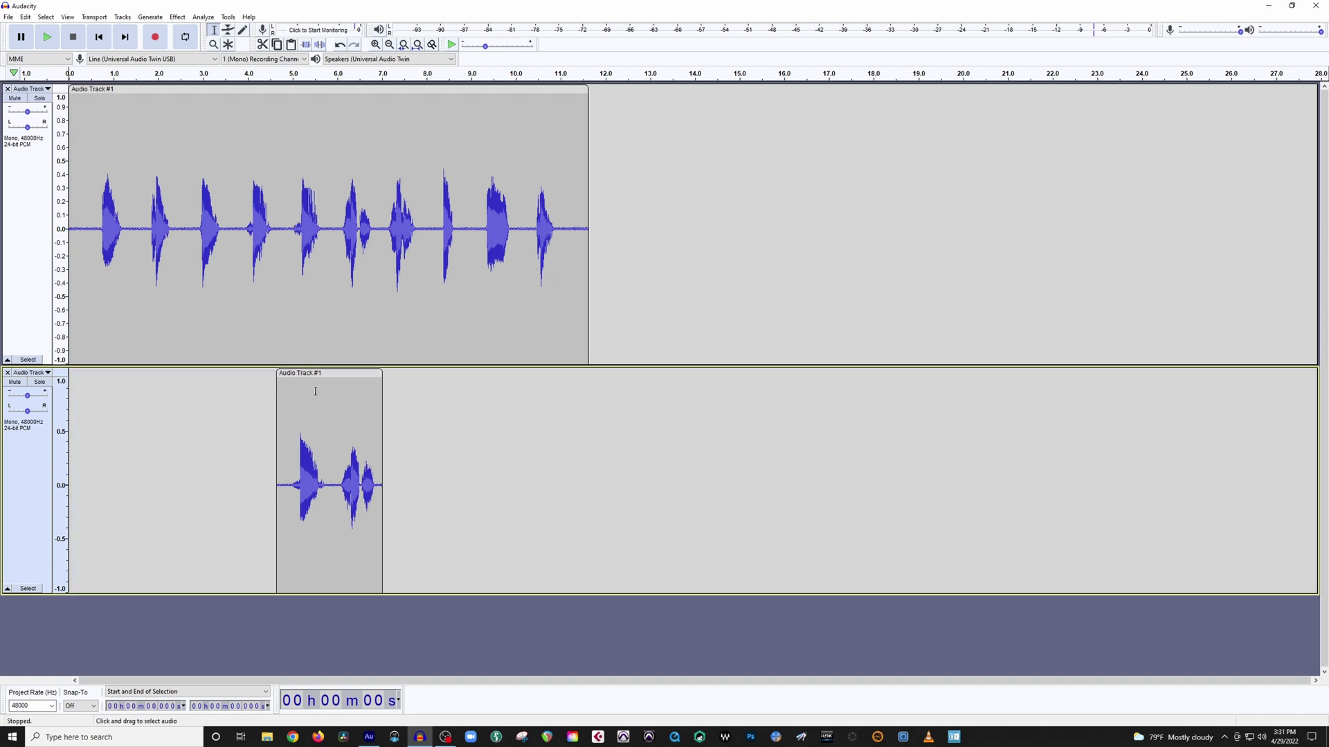
pyautogui.moveTo(381, 376); pyautogui.dragTo(335, 377)
pyautogui.doubleClick(315, 430)
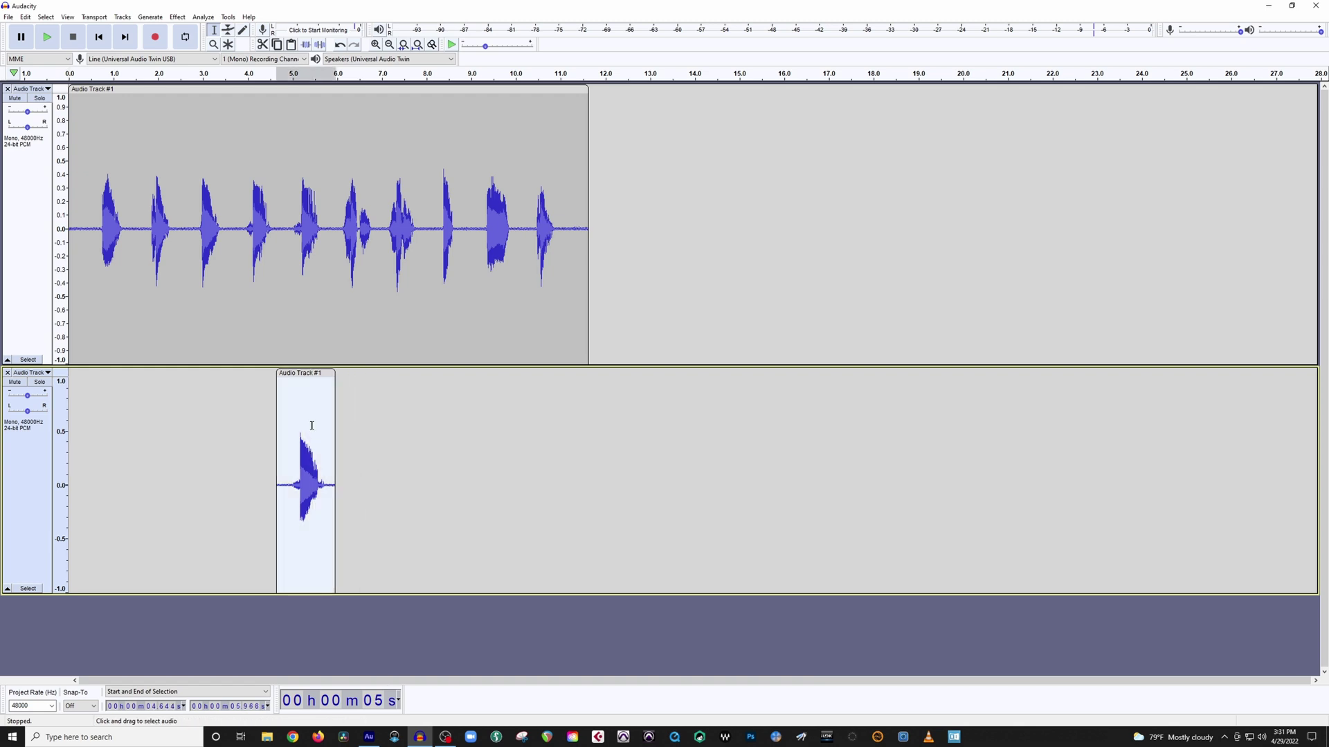
pyautogui.rightClick(313, 428)
pyautogui.click(335, 433)
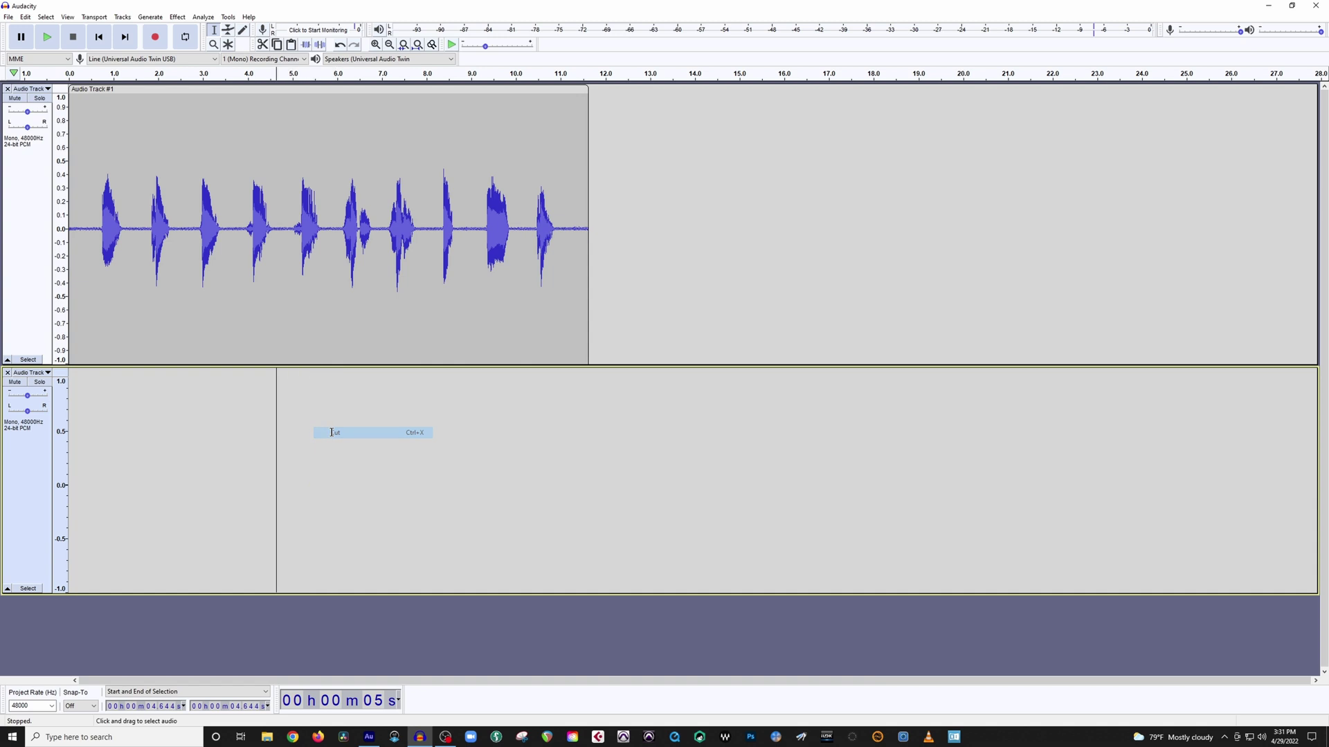
# Paste the replacement over the mistaken count at 4.737–5.944 s on track 1
pyautogui.click(285, 232)
pyautogui.press('space')
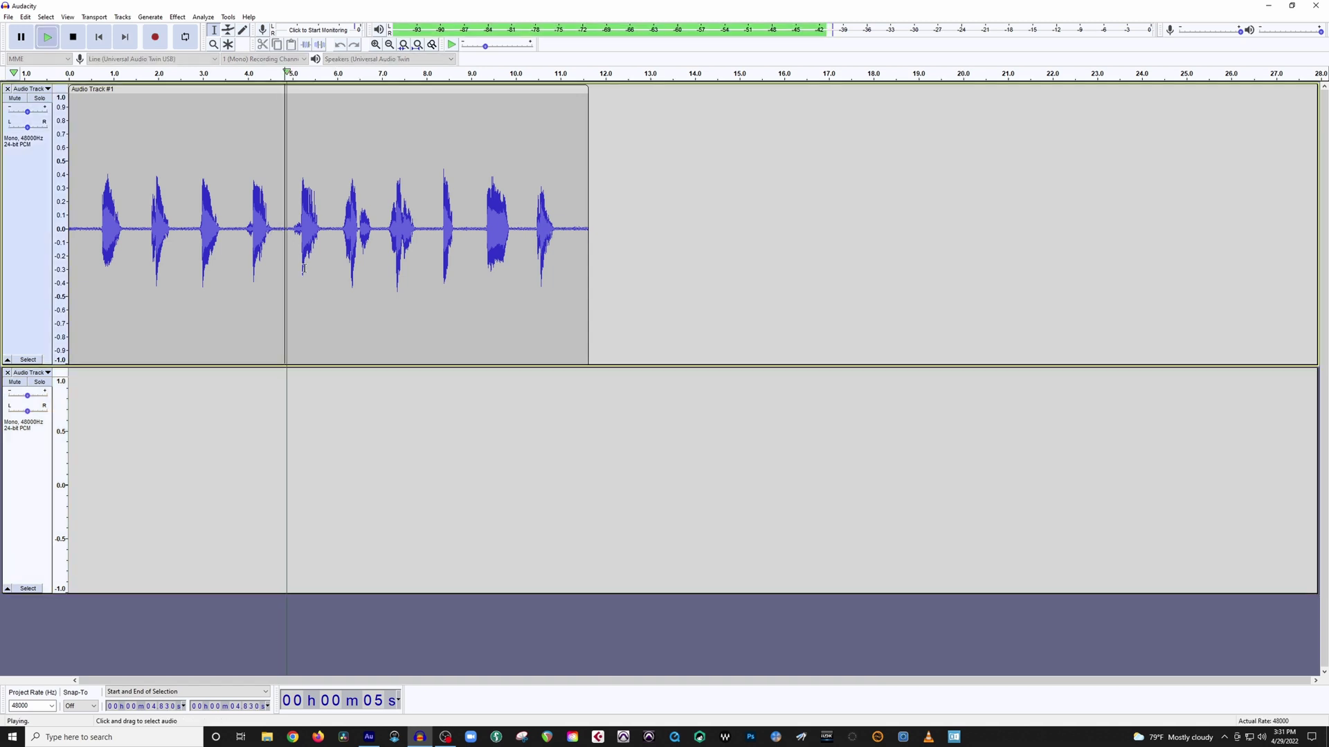
pyautogui.press('space')
pyautogui.moveTo(281, 239); pyautogui.dragTo(334, 256)
pyautogui.rightClick(305, 256)
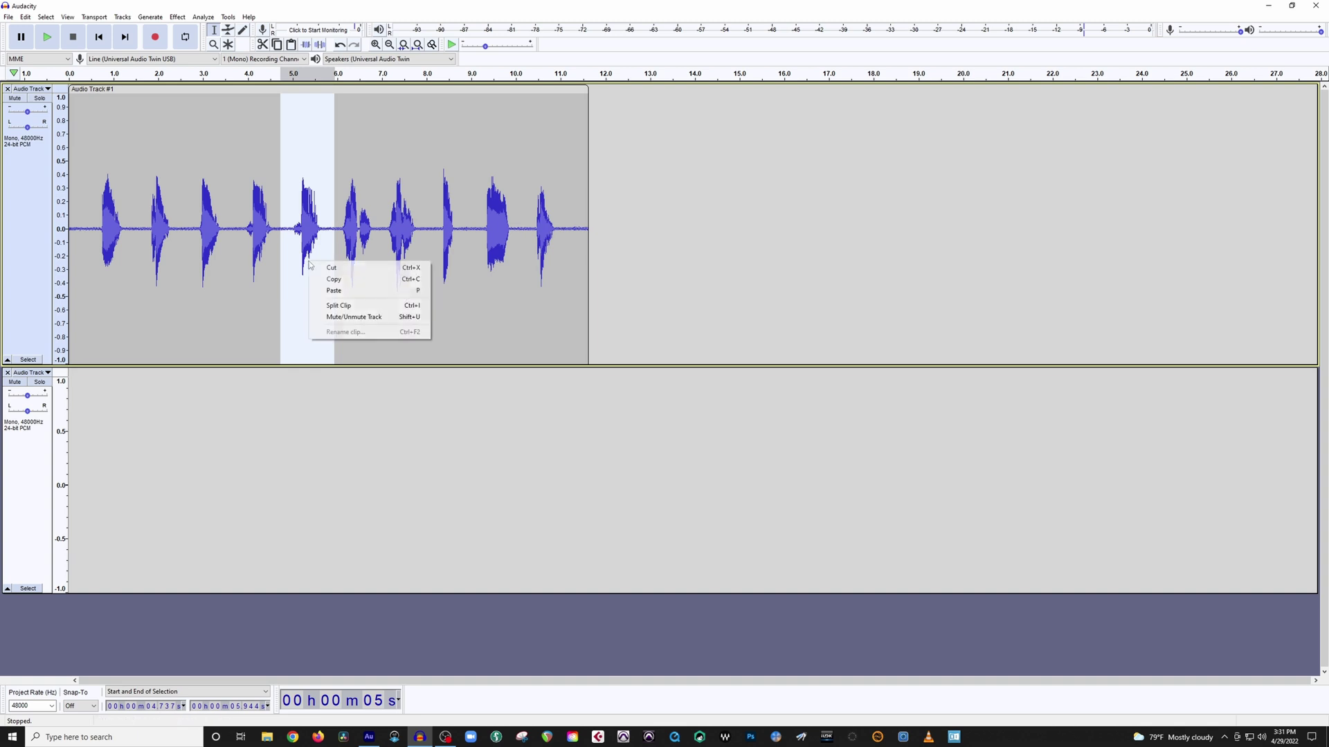
pyautogui.click(320, 289)
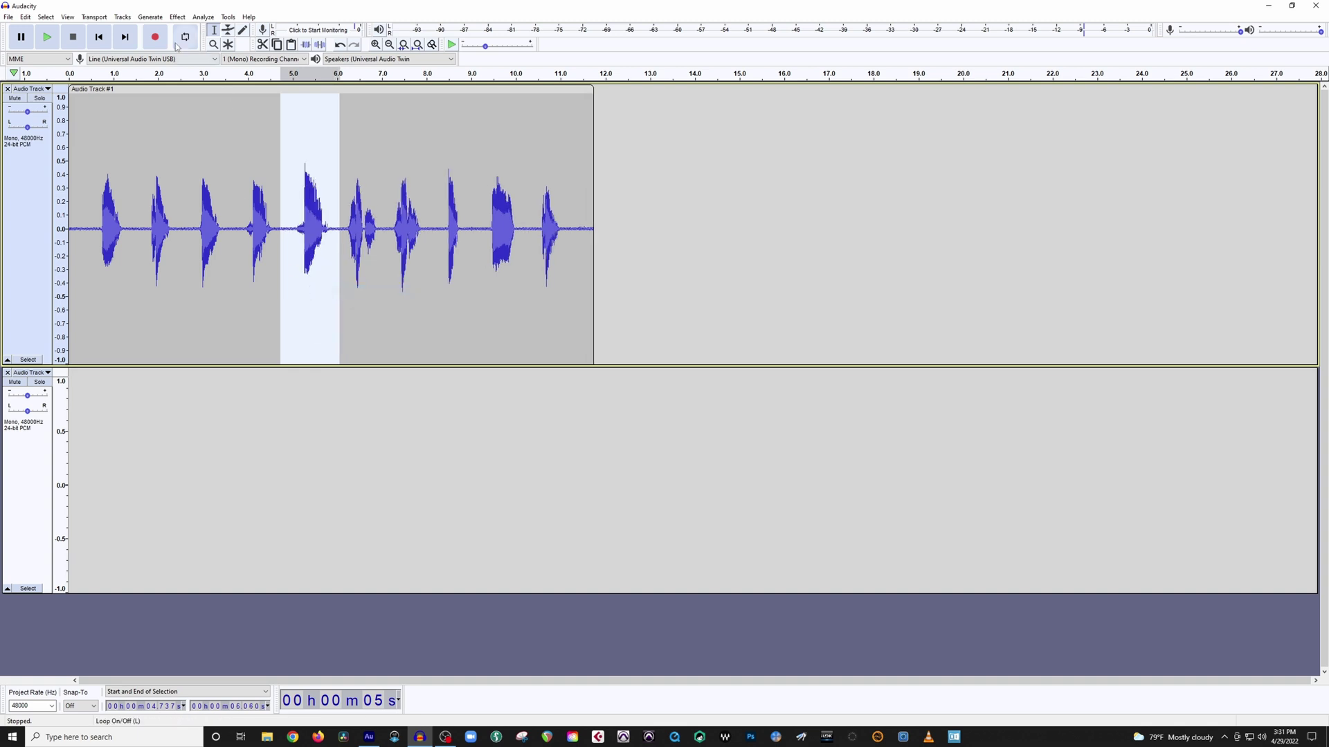
pyautogui.click(104, 39)
# Play the edit, then record a 5.8 s count on track 2 with track 1 temporarily muted
pyautogui.press('space')
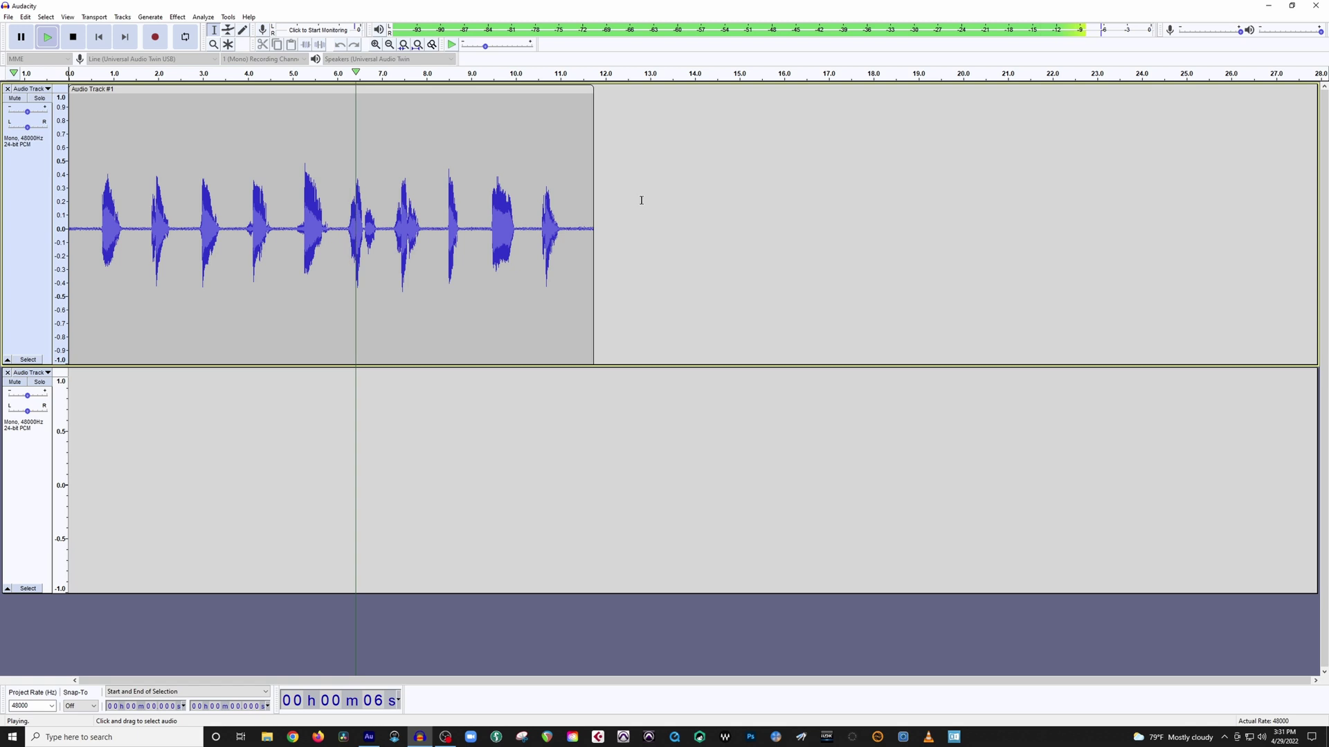
pyautogui.press('space')
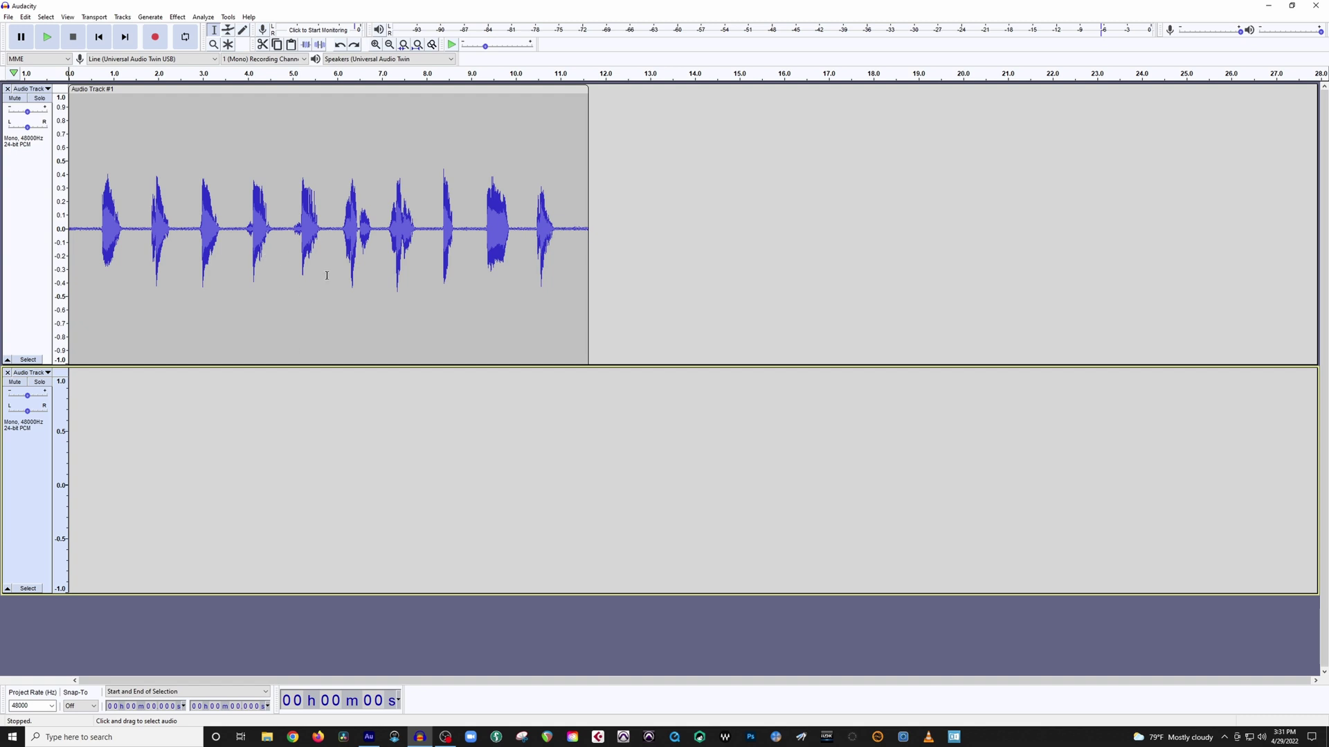
pyautogui.click(14, 97)
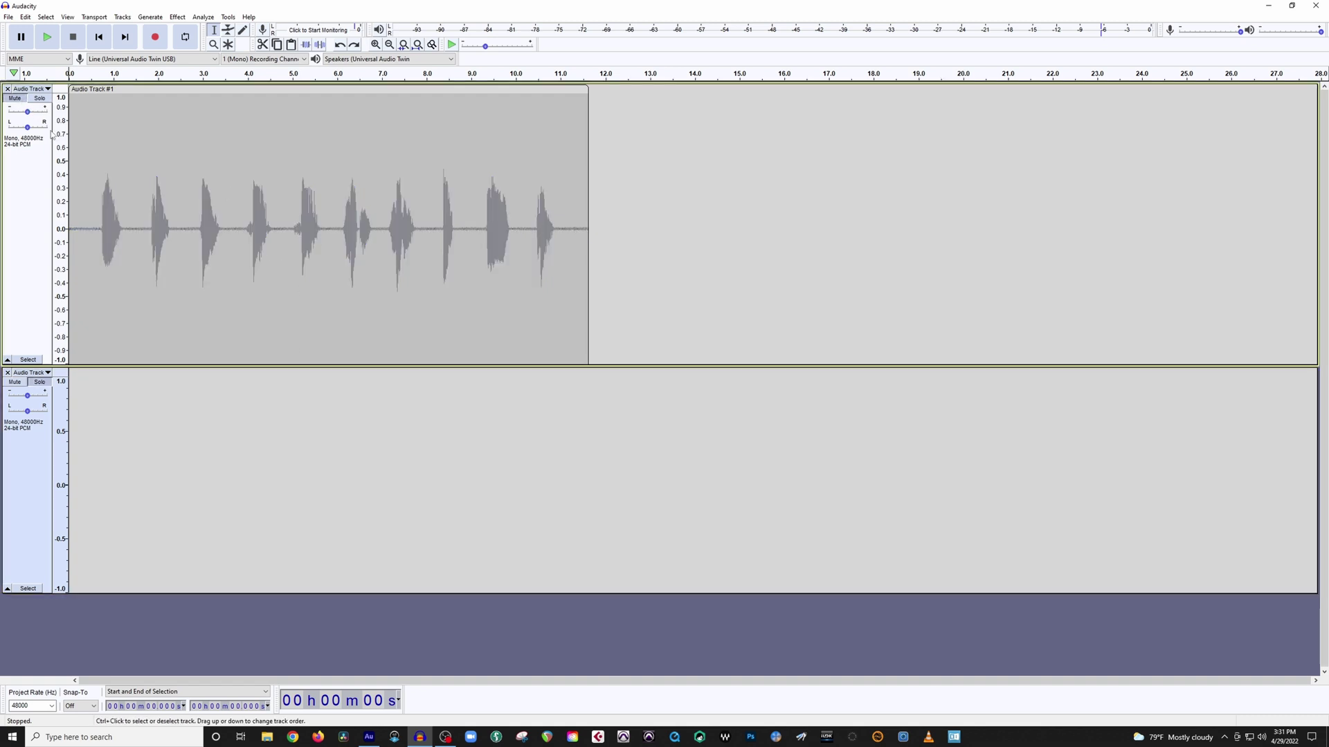
pyautogui.click(153, 43)
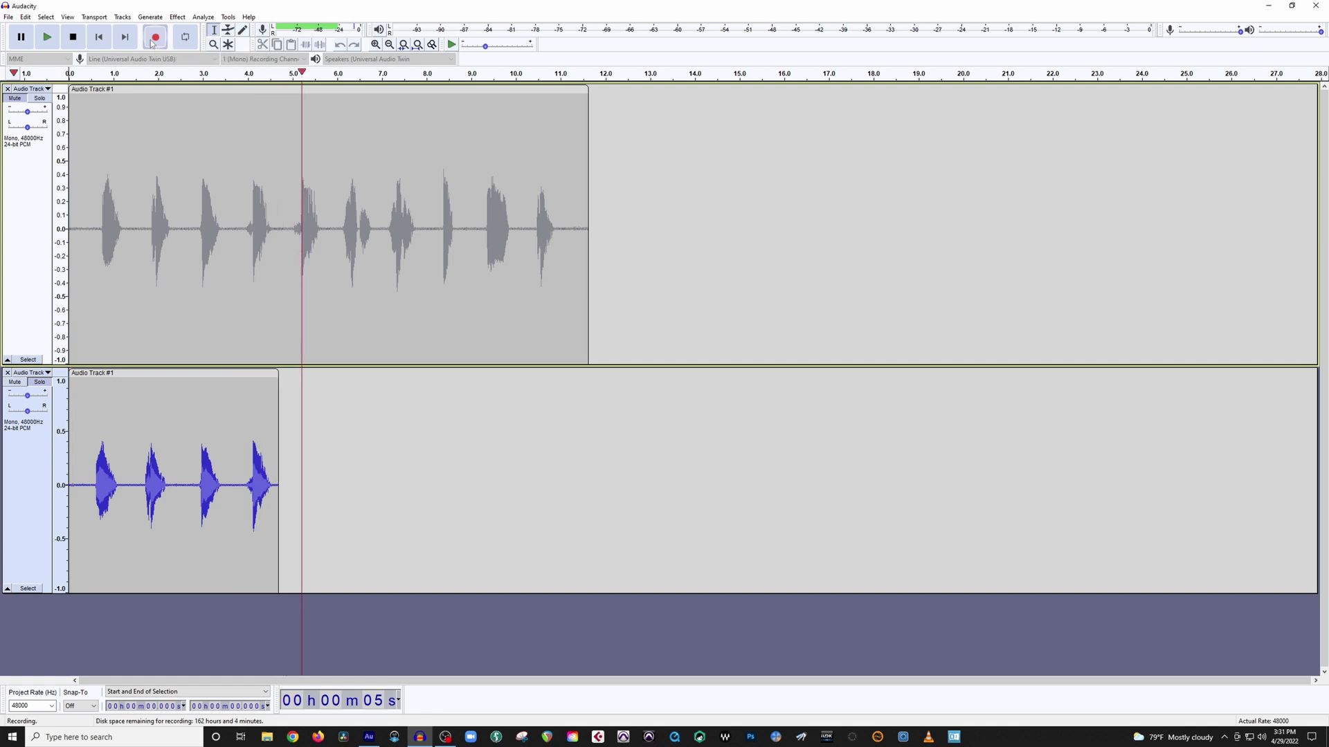
pyautogui.press('space')
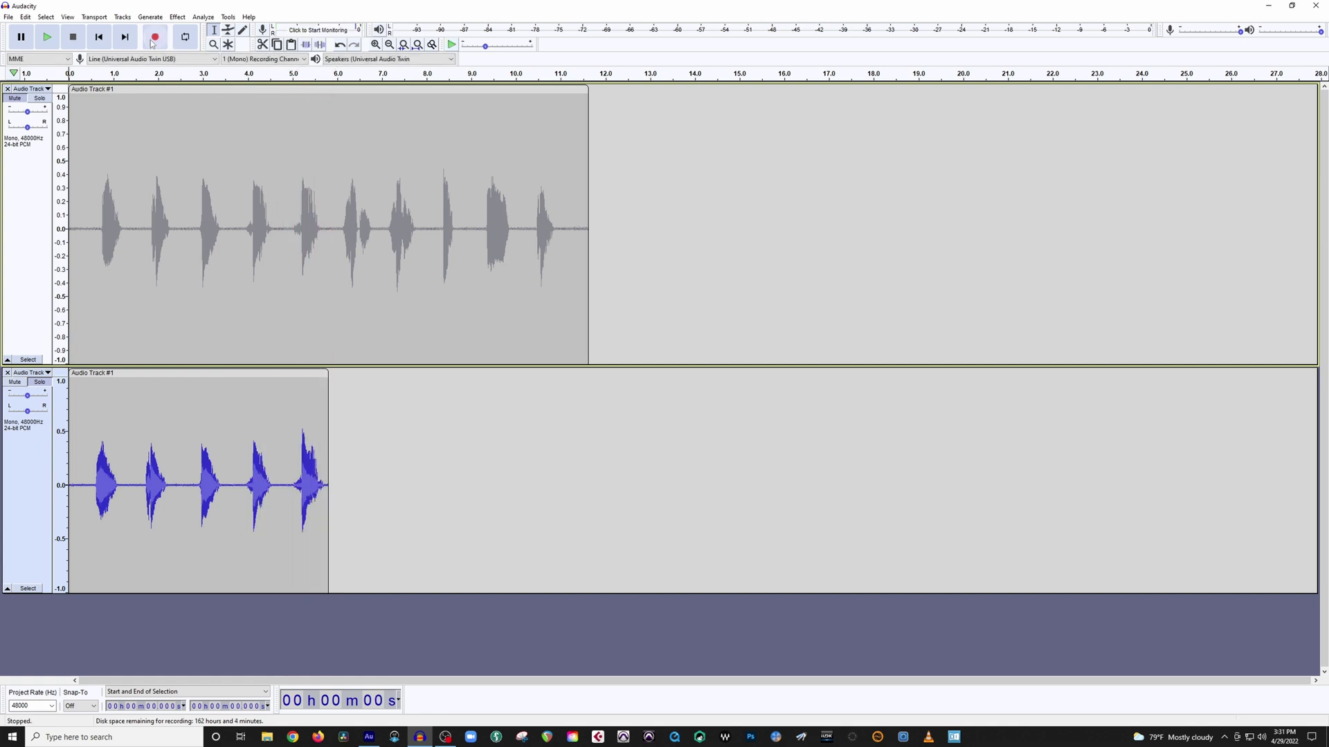
pyautogui.keyDown('ctrl'); pyautogui.click(113, 155); pyautogui.keyUp('ctrl')
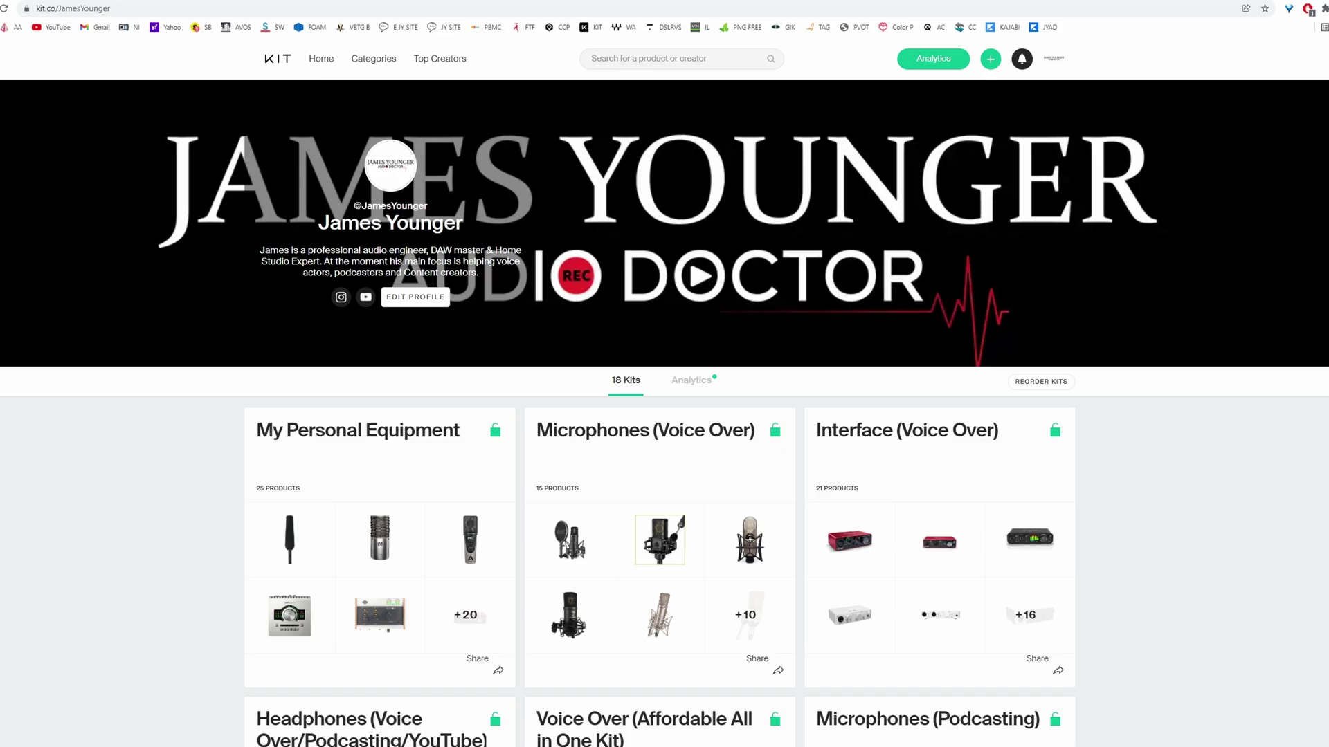
# Scroll the kit.co profile down to the Microphone Arms/Stands and Pop Filters kits
pyautogui.scroll(-7, 664, 415)
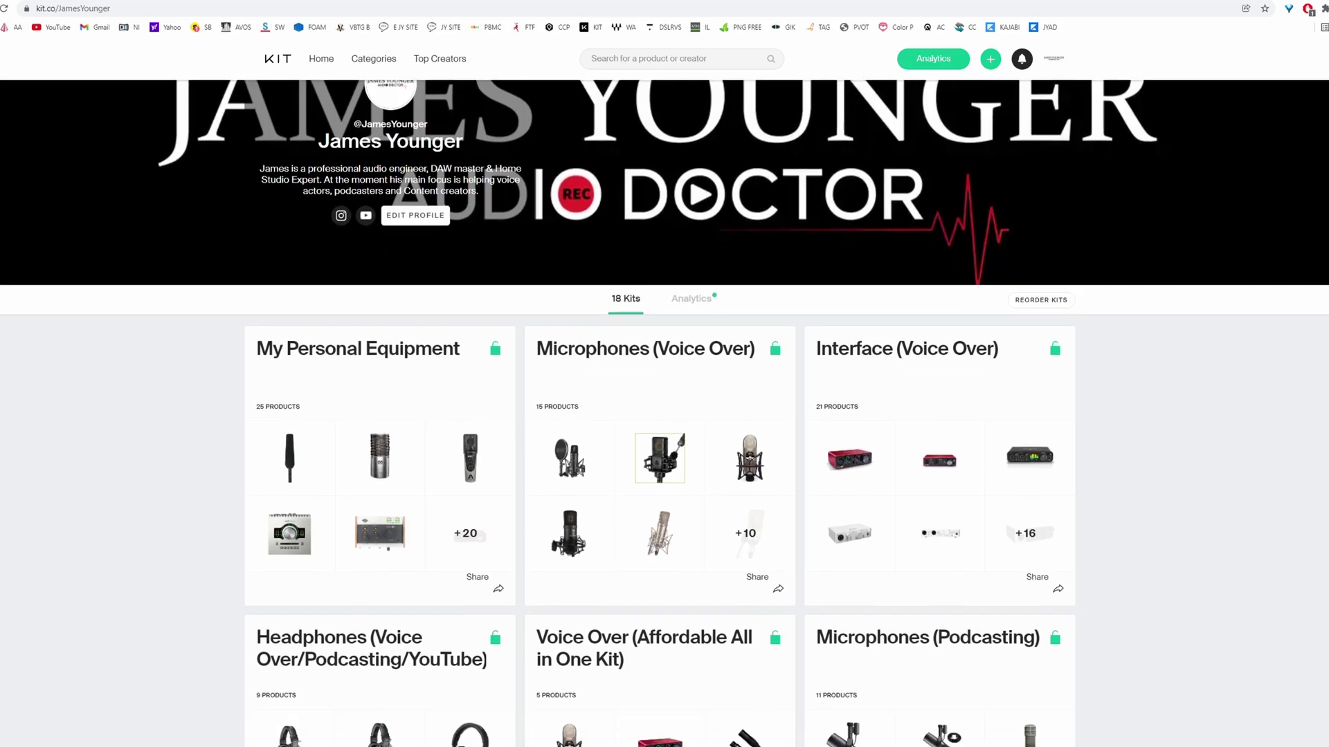
pyautogui.scroll(-7, 664, 415)
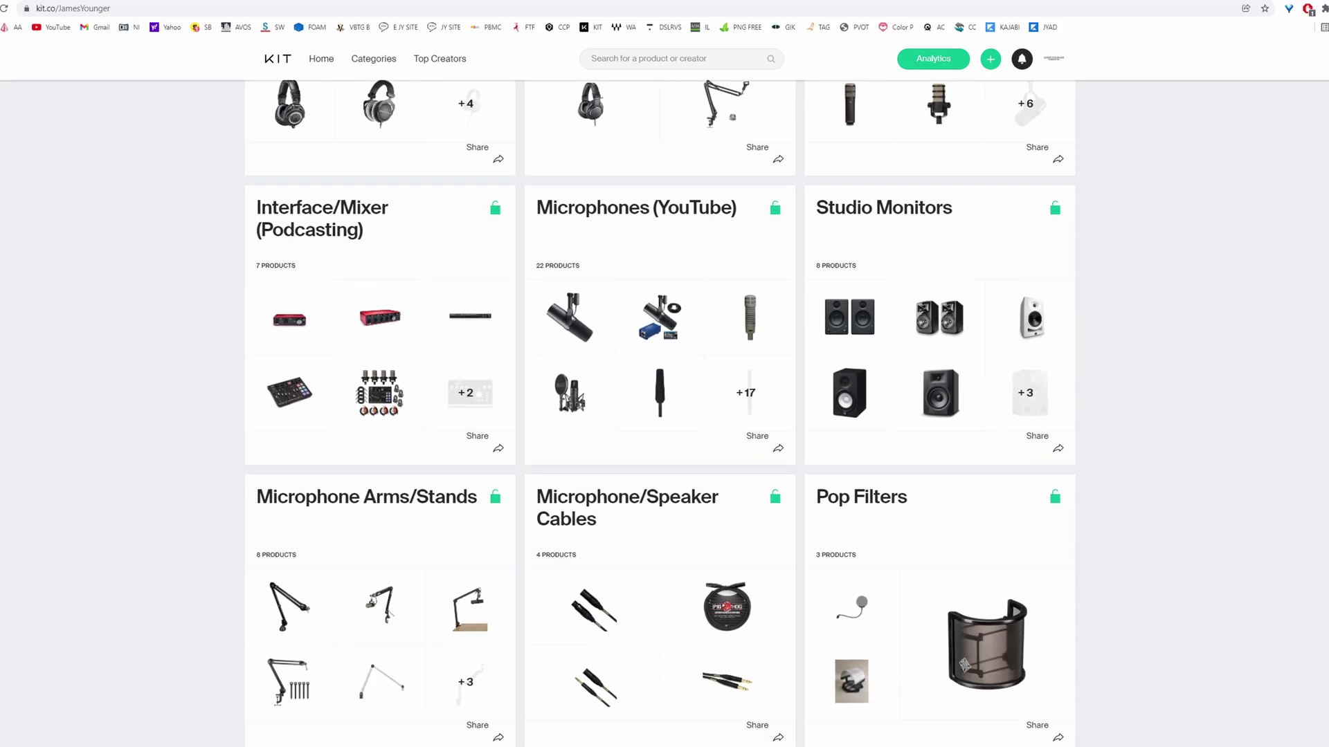
pyautogui.scroll(-3, 660, 415)
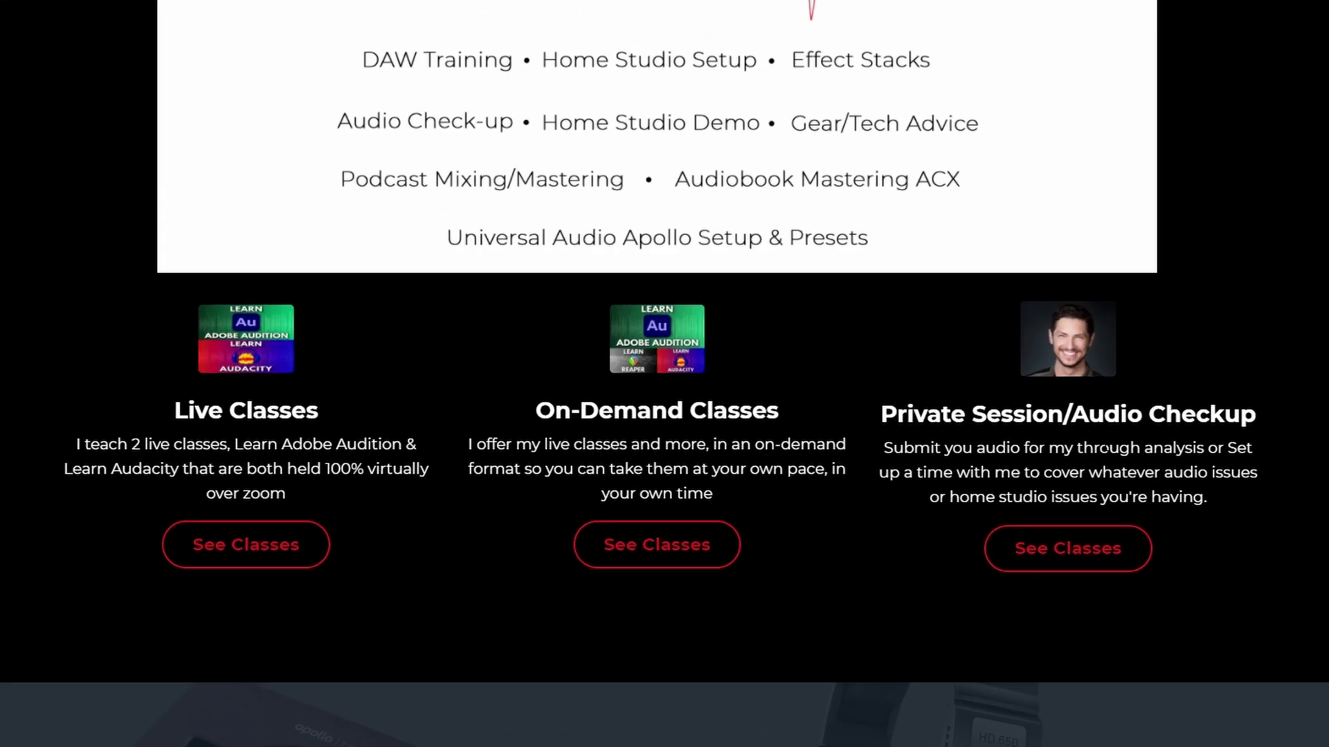
# Open the On-Demand Classes course listing with Learn Adobe Audition, Audacity and Reaper
pyautogui.click(646, 547)
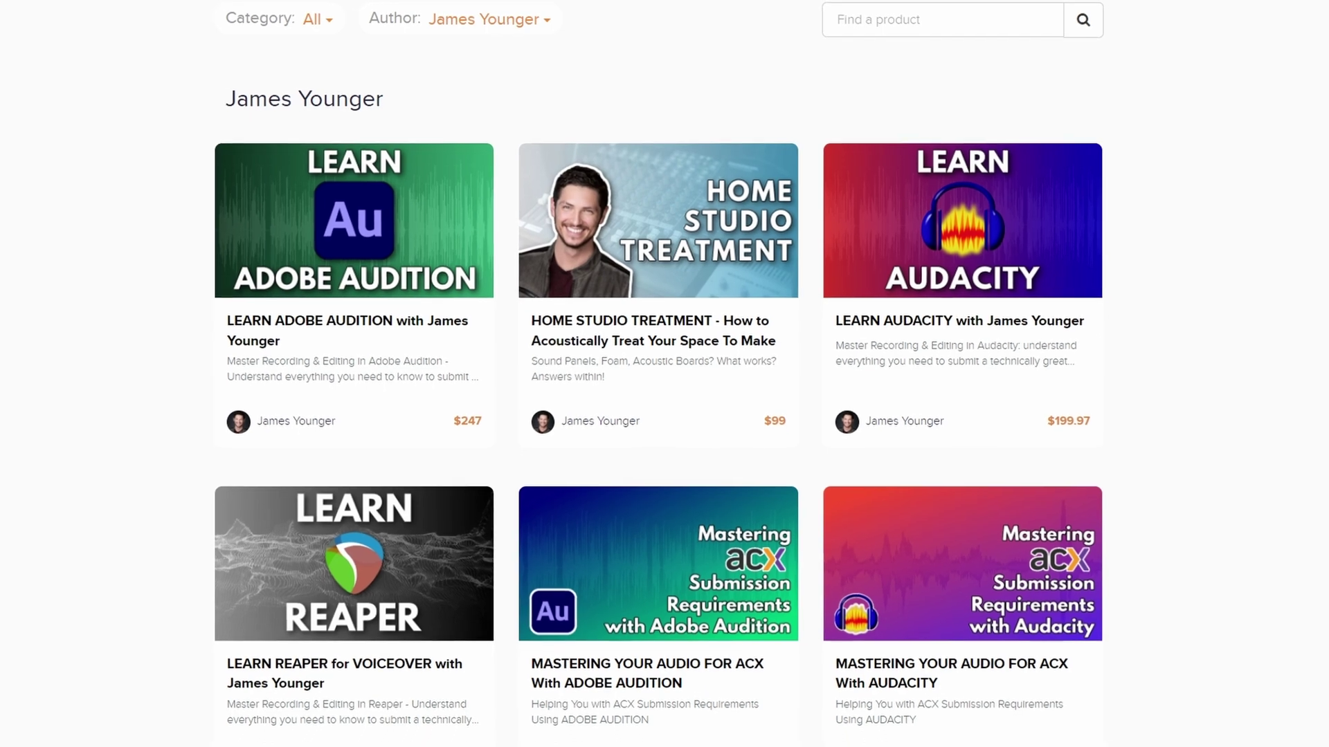